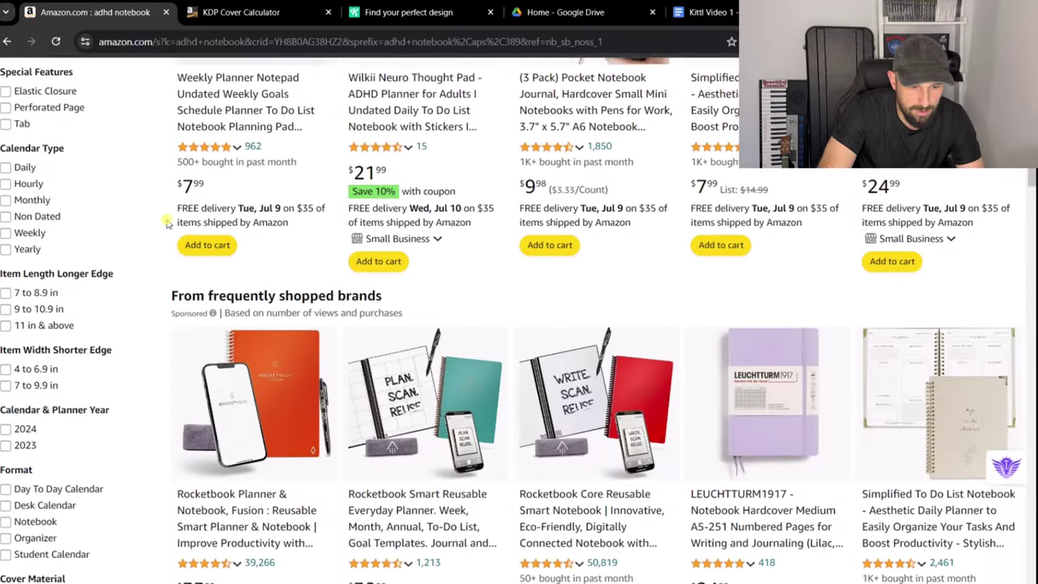
Step: Examine the Amazon results for "adhd notebook", comparing cover designs, prices and ratings of the listed planners and notebooks
scroll(154, 227, "down", 4)
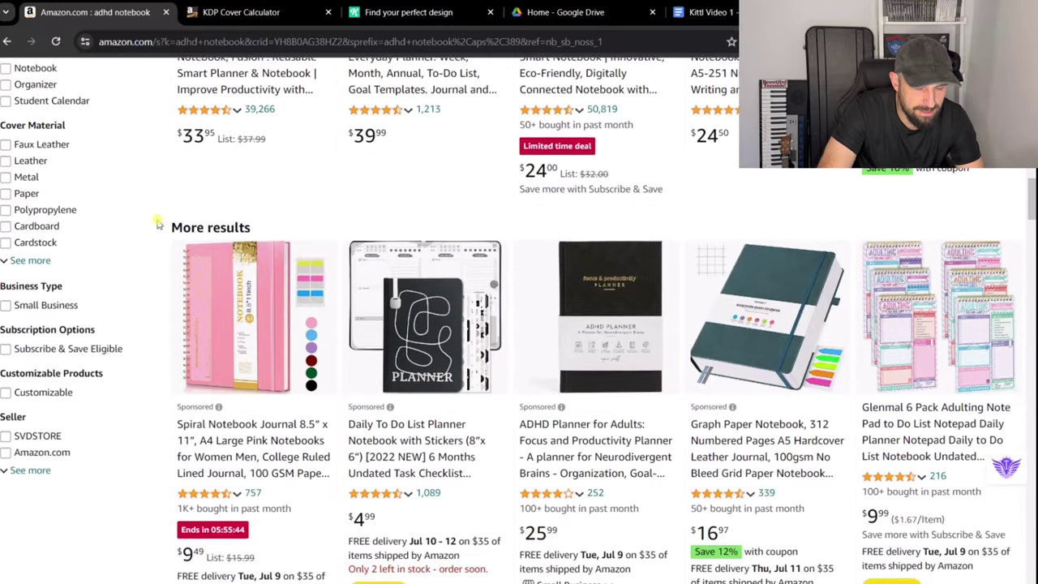
scroll(144, 233, "down", 3)
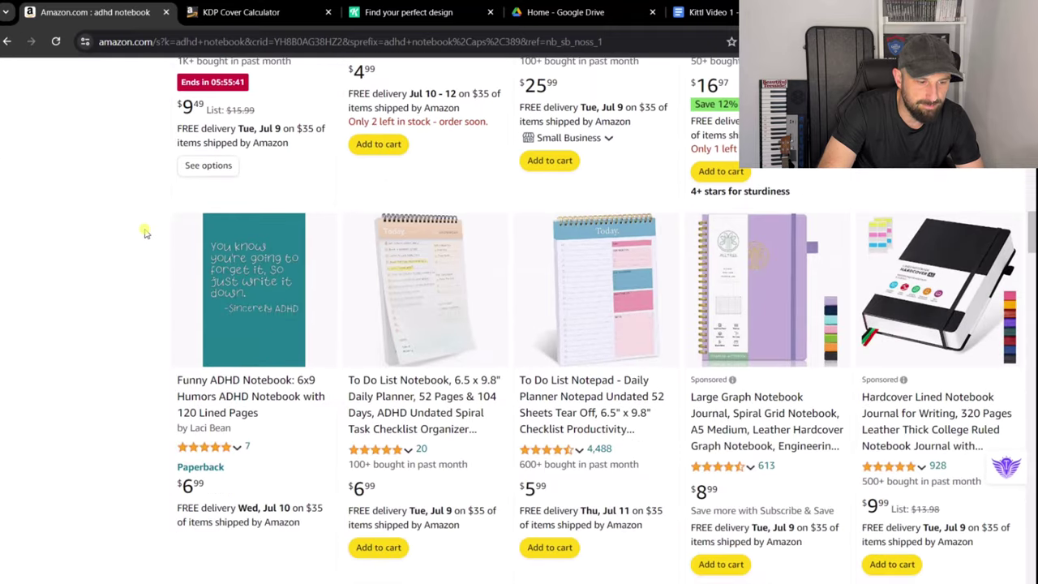
scroll(139, 234, "down", 1)
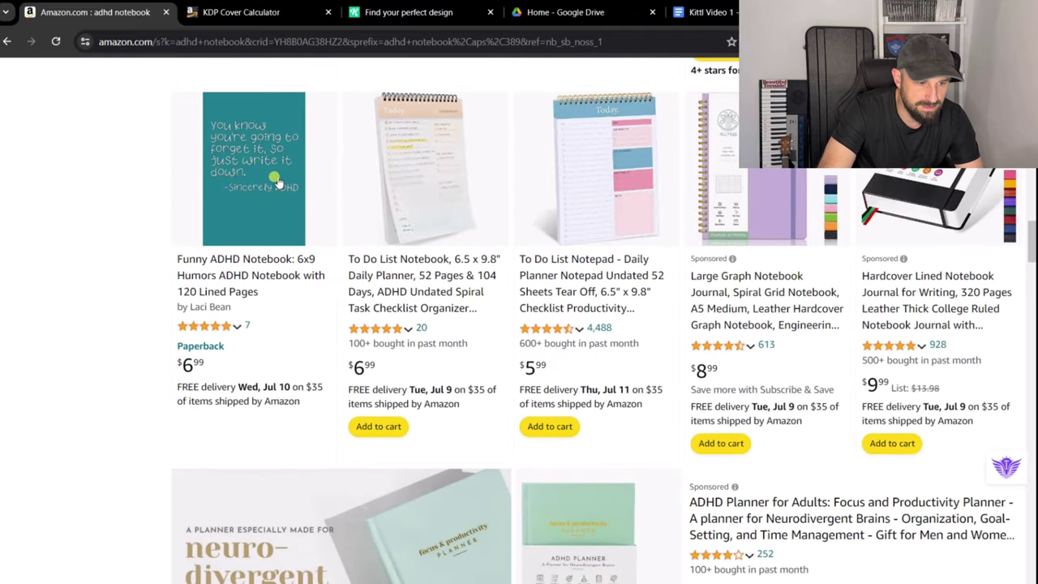
scroll(154, 174, "down", 6)
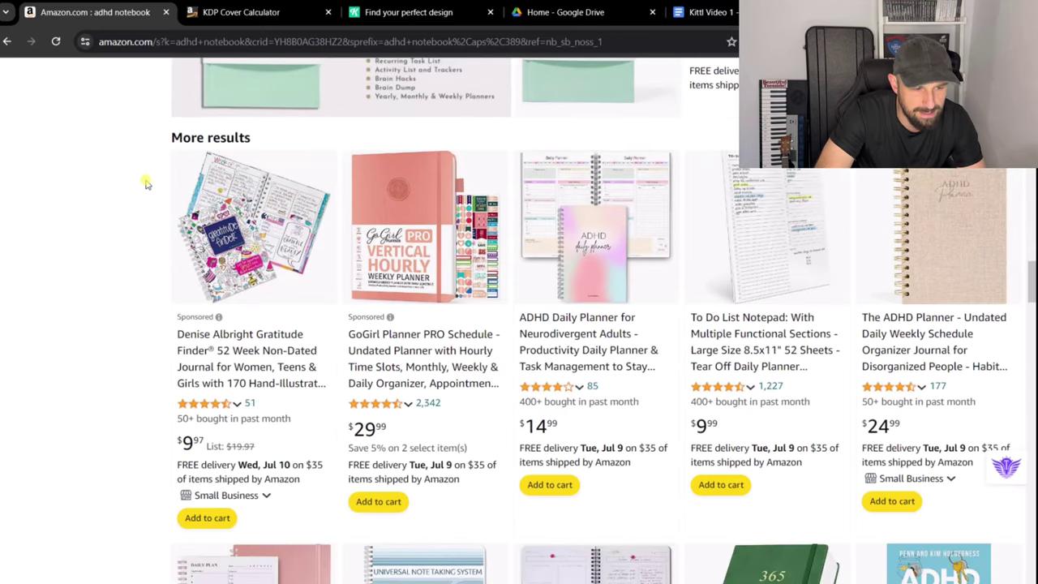
scroll(146, 186, "down", 1)
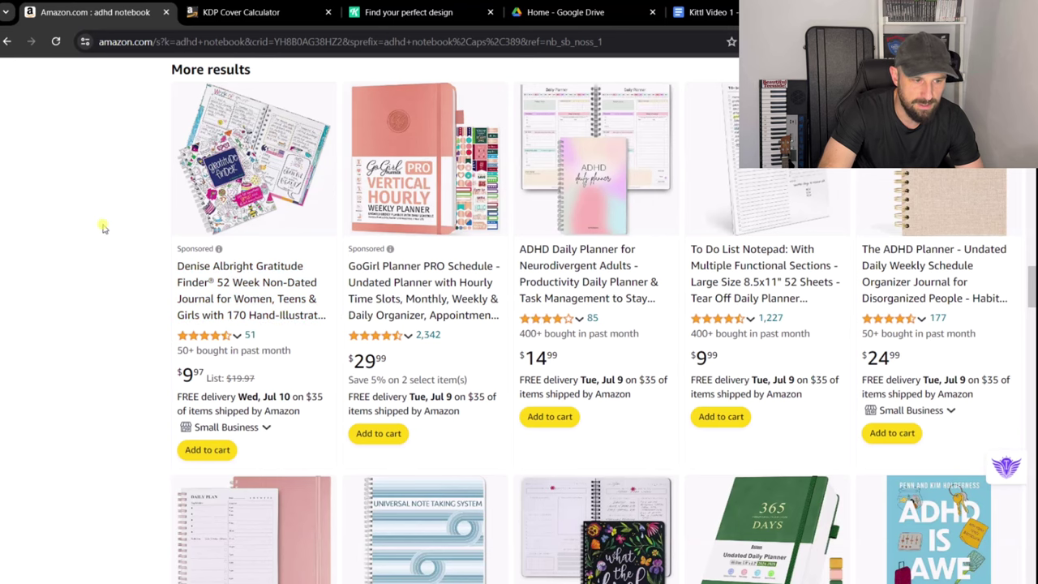
scroll(156, 224, "down", 7)
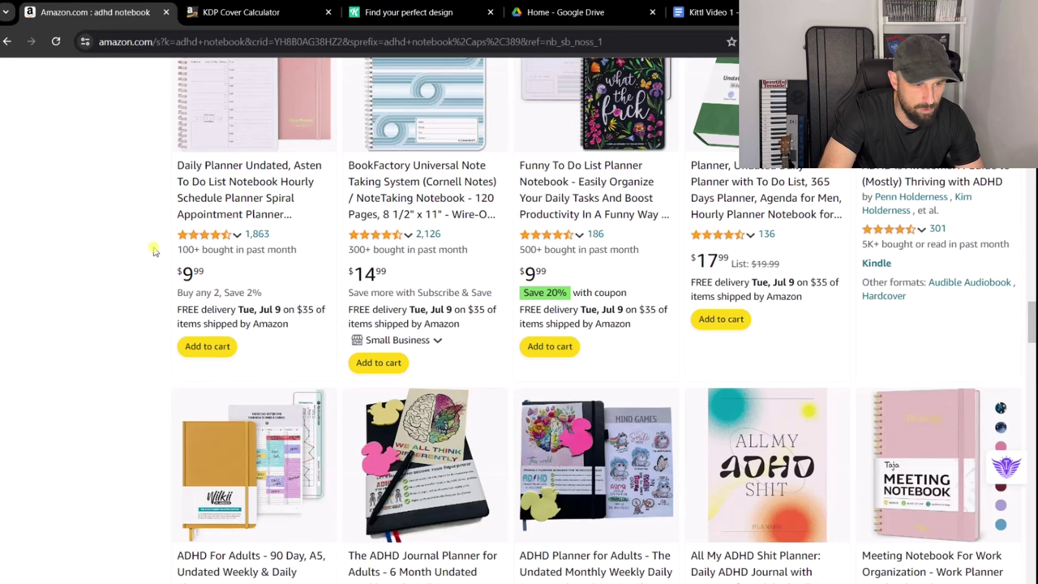
scroll(154, 251, "down", 7)
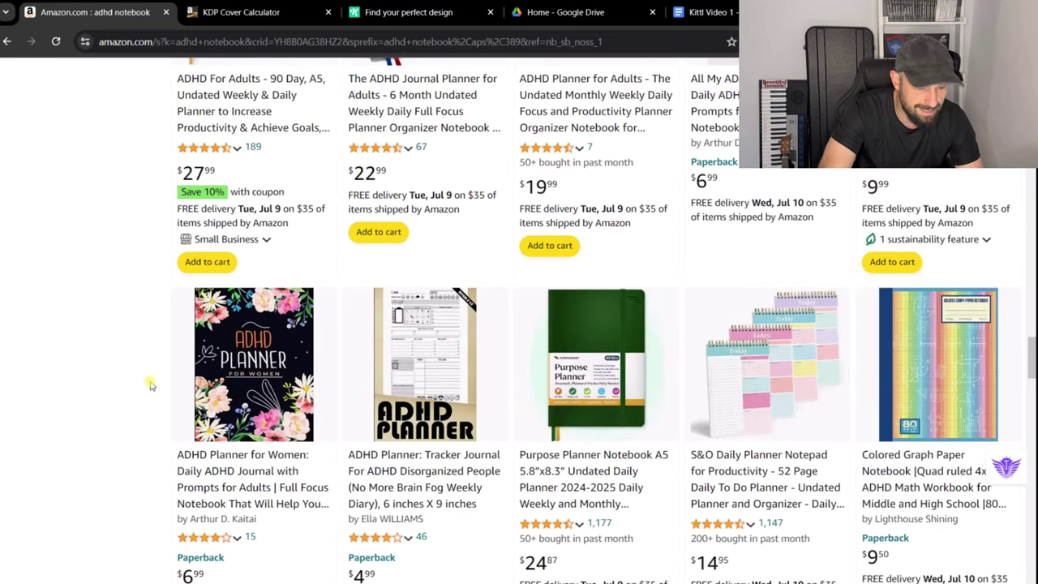
scroll(149, 386, "down", 1)
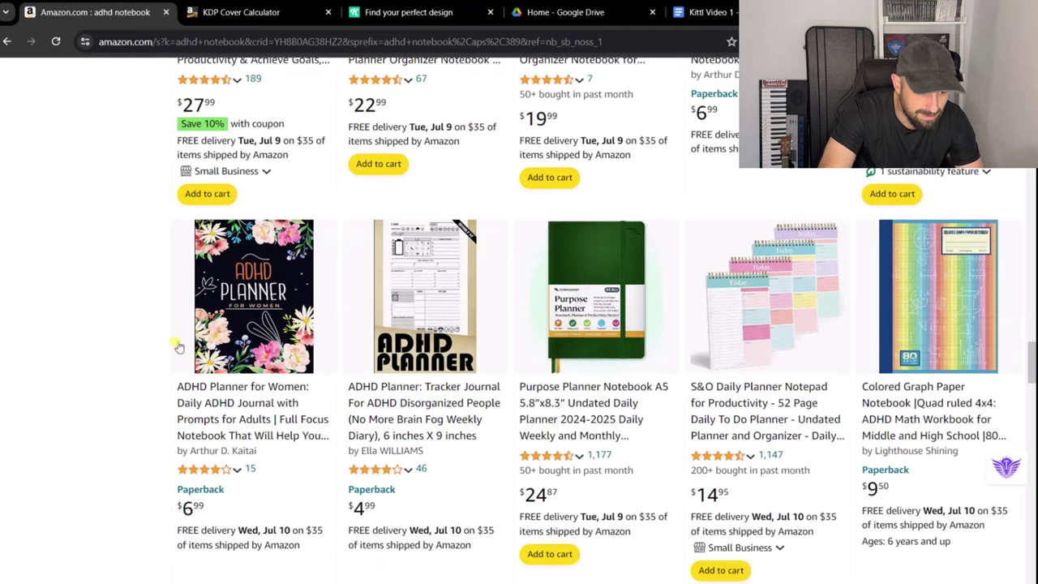
scroll(153, 328, "down", 7)
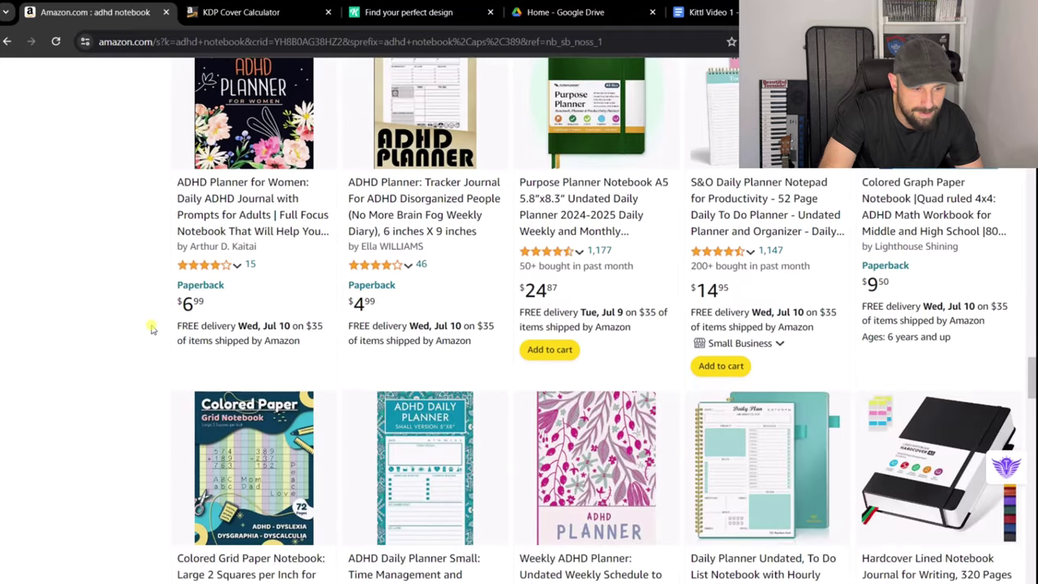
scroll(146, 325, "down", 7)
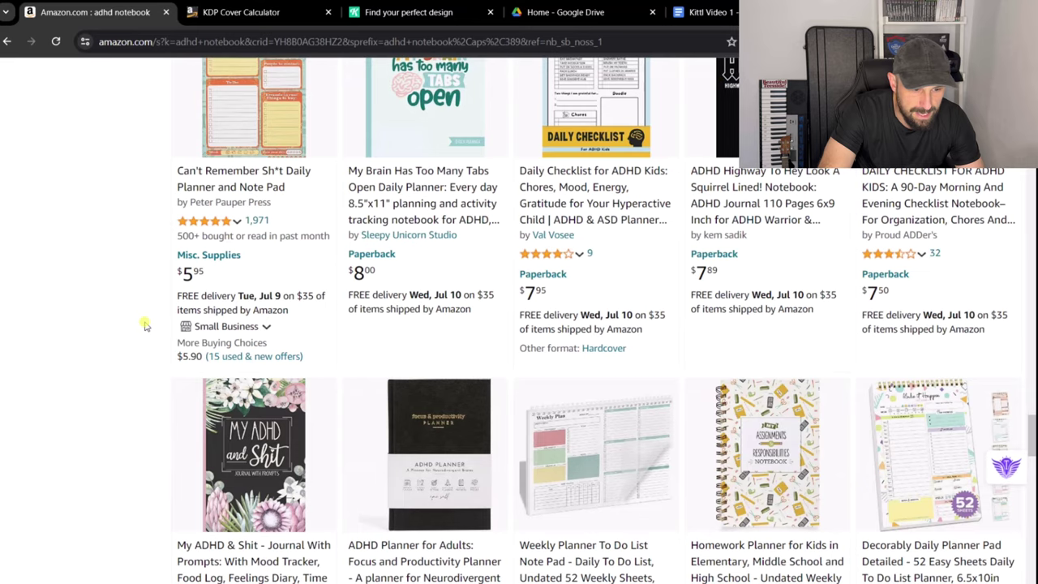
scroll(151, 318, "up", 5)
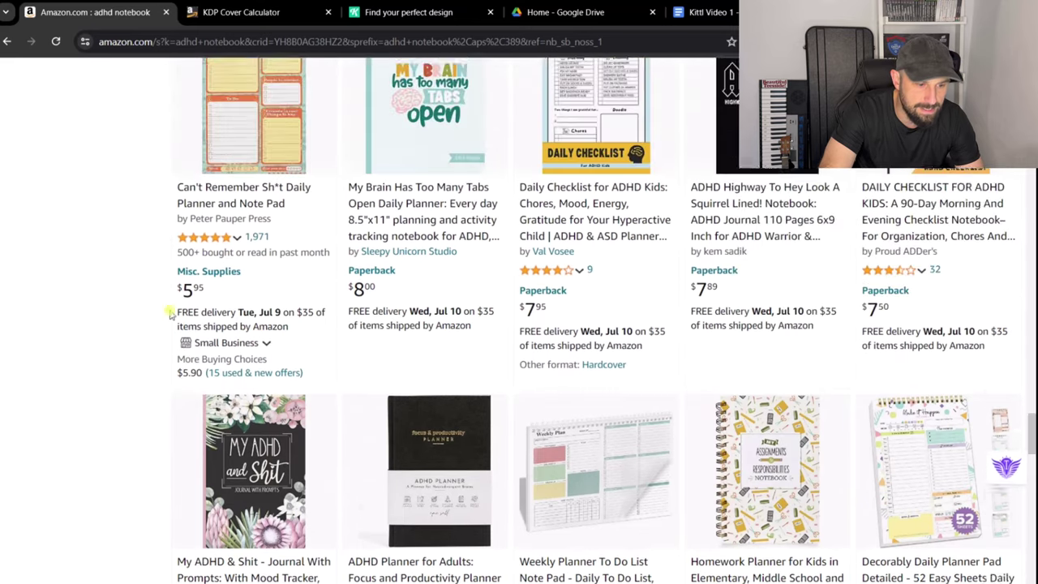
scroll(150, 315, "up", 5)
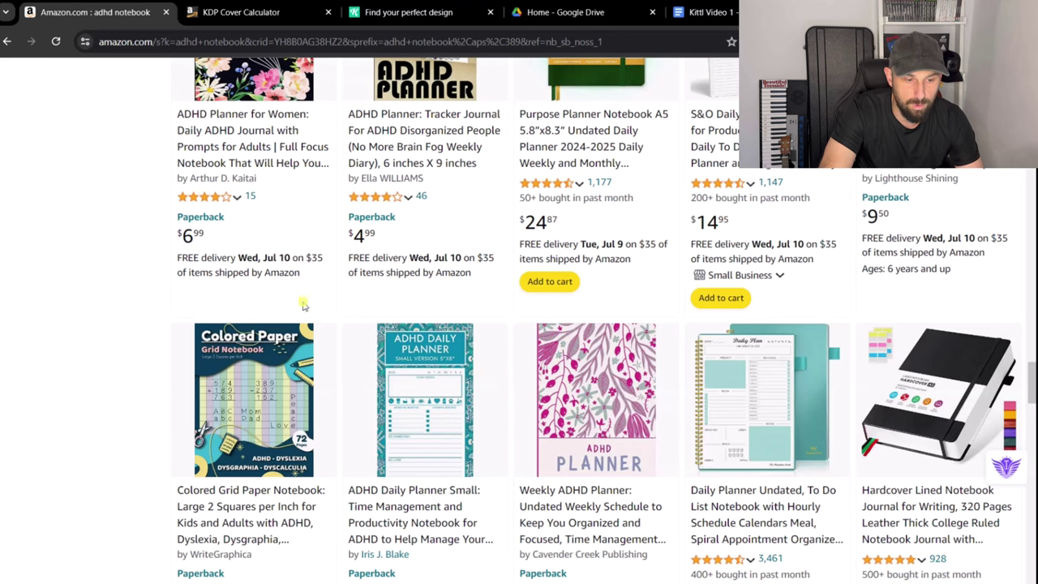
scroll(155, 295, "up", 3)
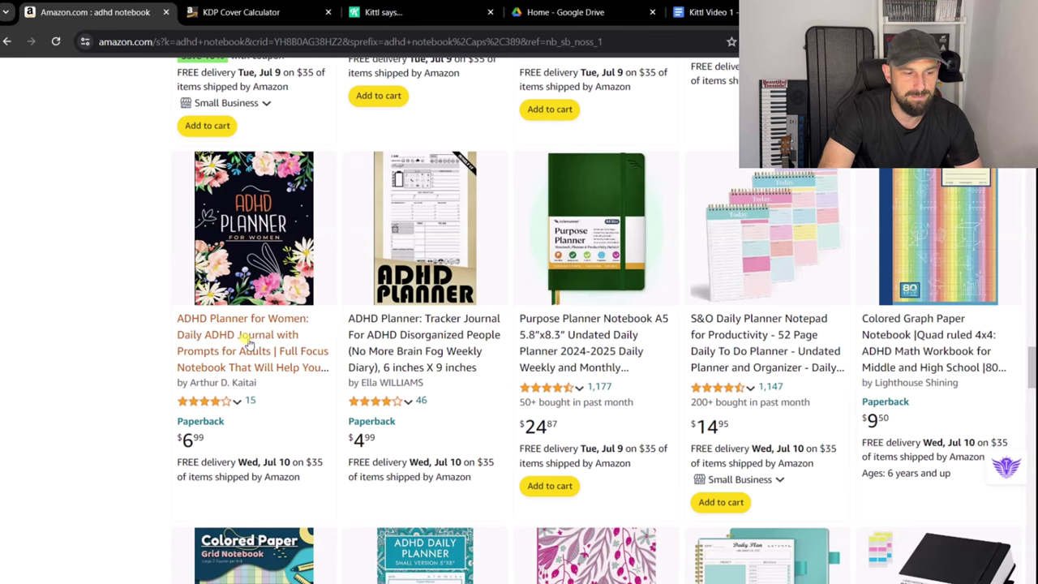
Step: Open the "ADHD Planner for Women" paperback listing and review its cover and product details
left_click(247, 343)
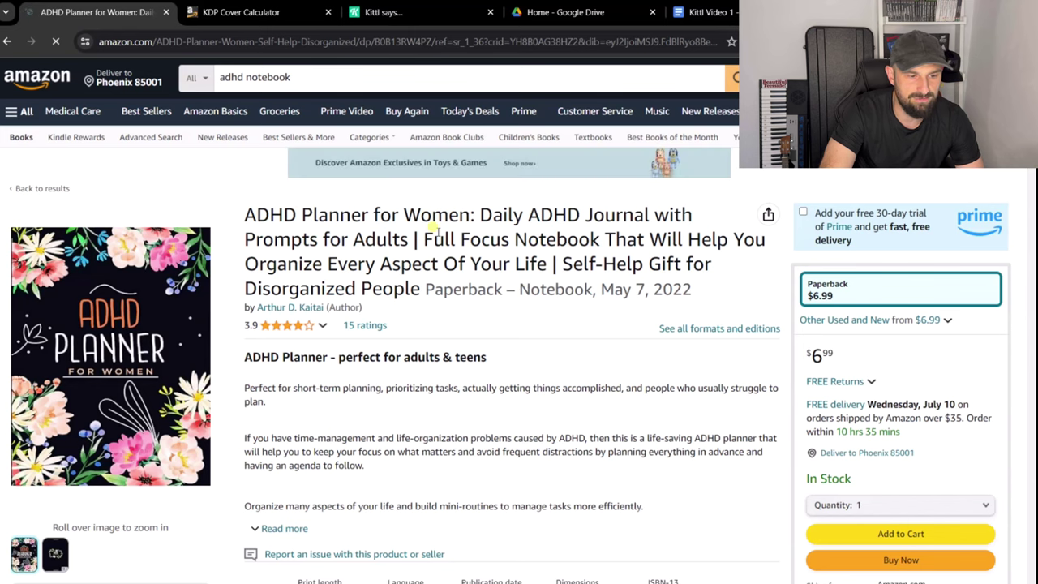
mouse_move(210, 299)
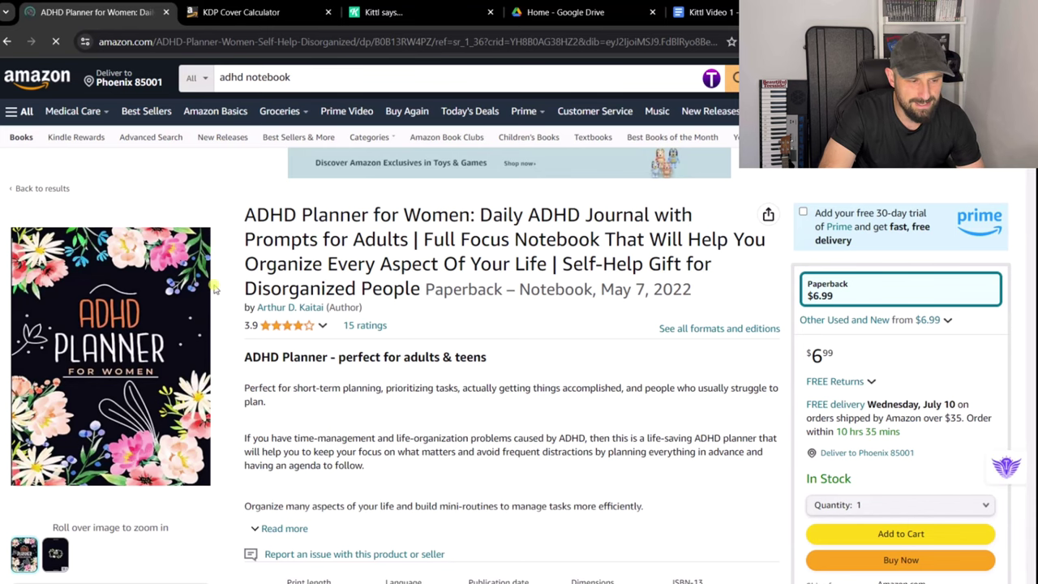
scroll(219, 290, "down", 1)
scroll(222, 292, "down", 2)
scroll(223, 292, "up", 1)
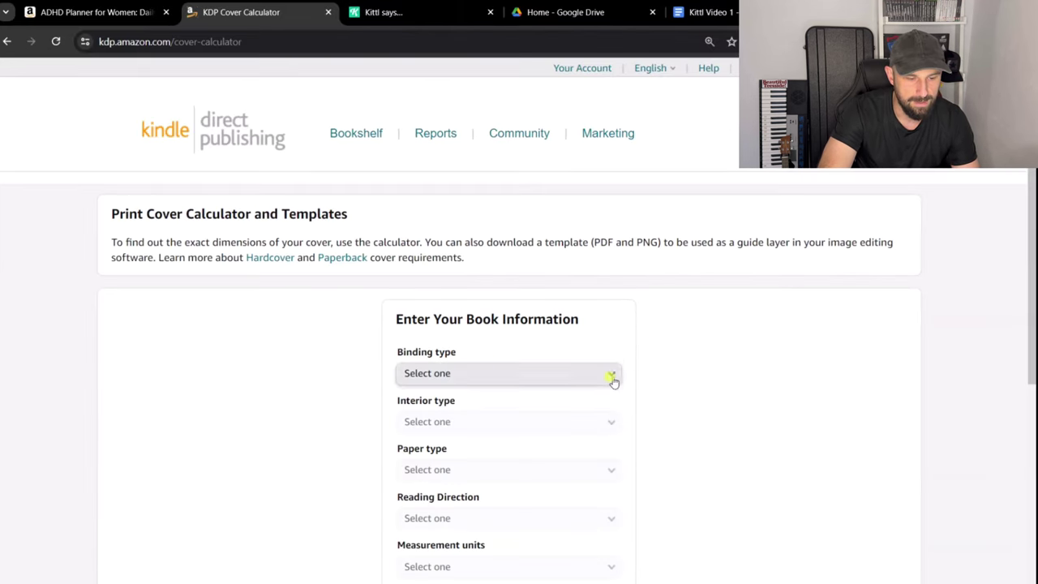
Step: In the KDP Cover Calculator, choose Paperback binding, a Black & white interior and White paper
scroll(654, 338, "down", 3)
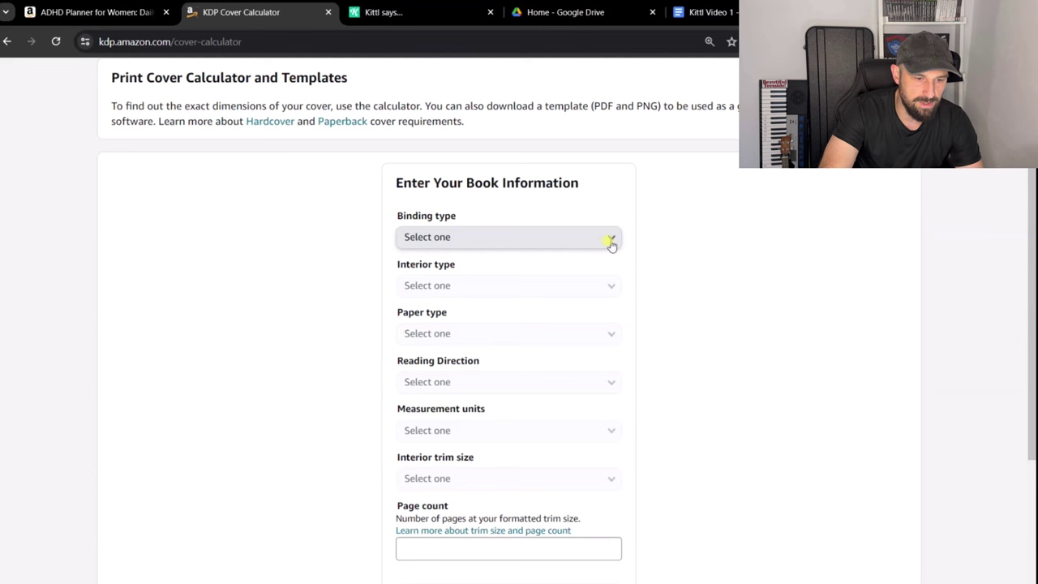
left_click(611, 243)
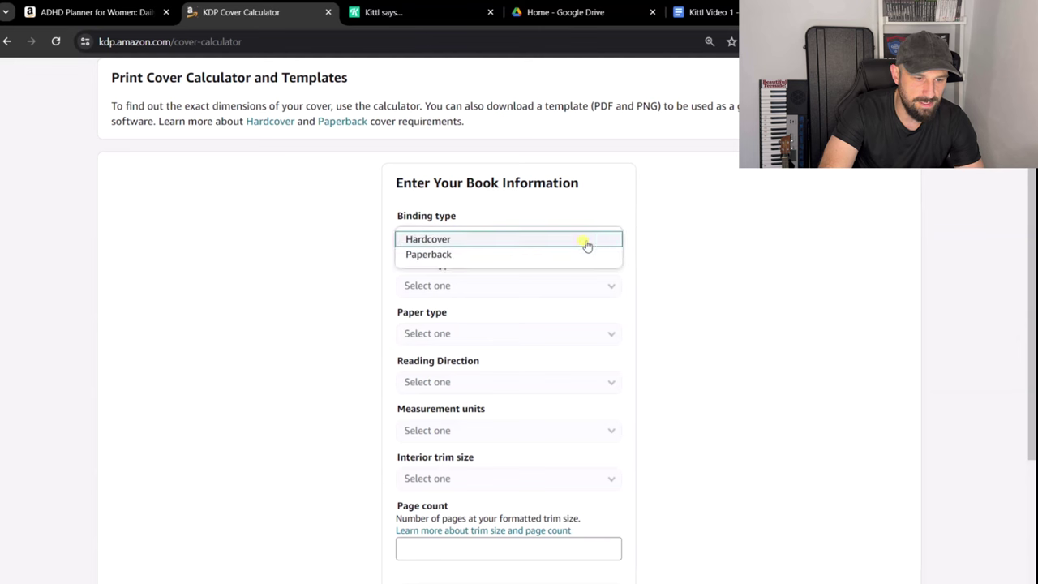
left_click(505, 258)
left_click(582, 292)
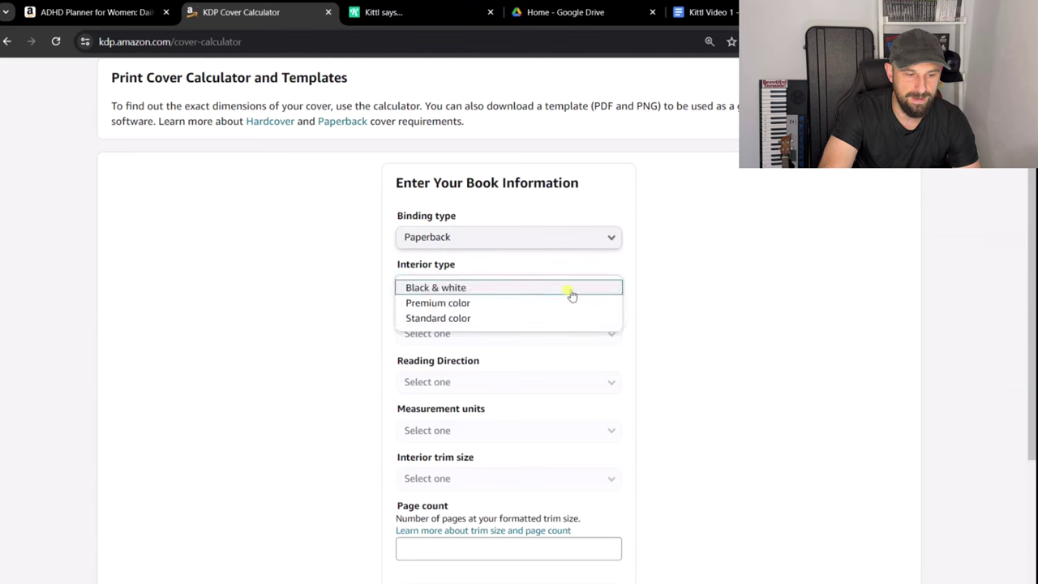
left_click(495, 290)
left_click(568, 334)
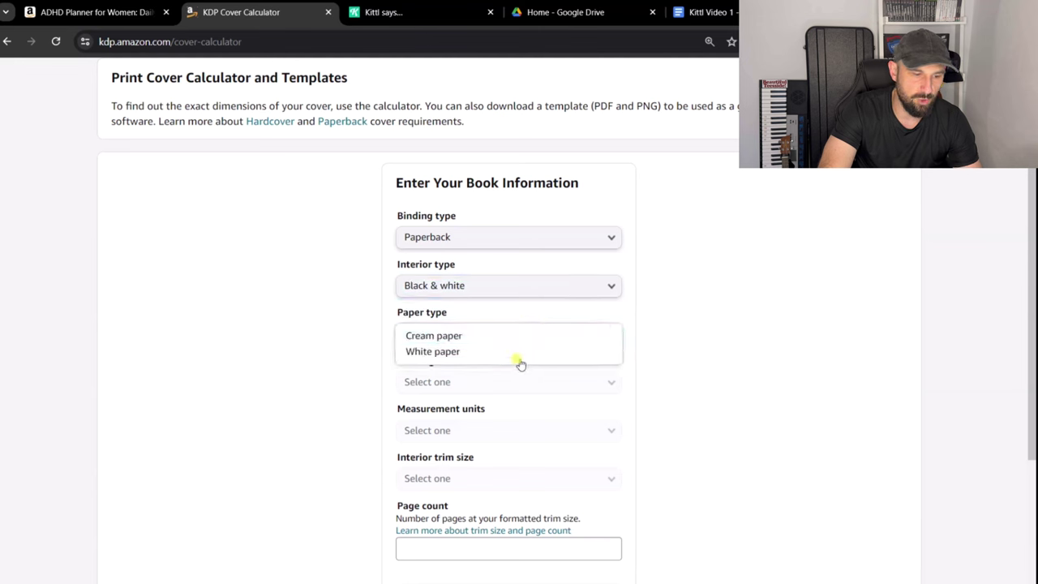
left_click(466, 354)
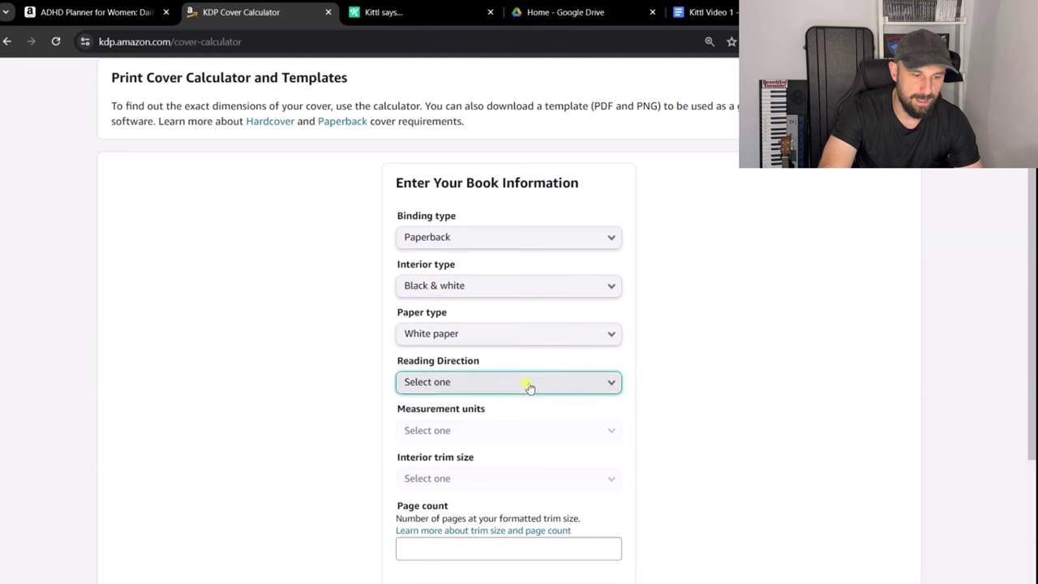
Step: Set the book's reading direction to Left to Right and its measurement units to Inches
left_click(526, 387)
left_click(475, 386)
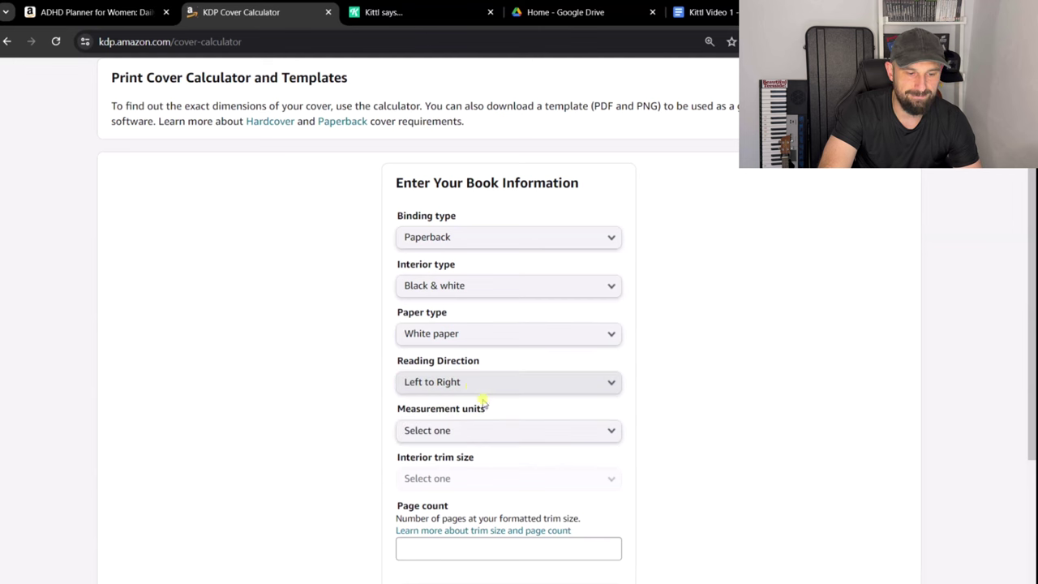
left_click(498, 434)
left_click(469, 438)
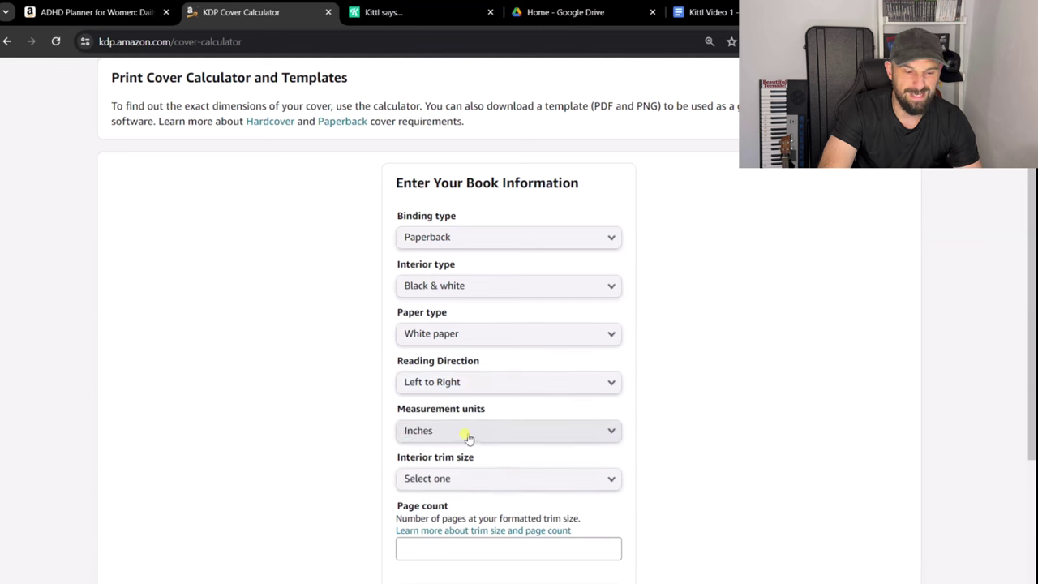
Step: Set the interior trim size to 8.5 x 11 in and the page count to 120
left_click(505, 483)
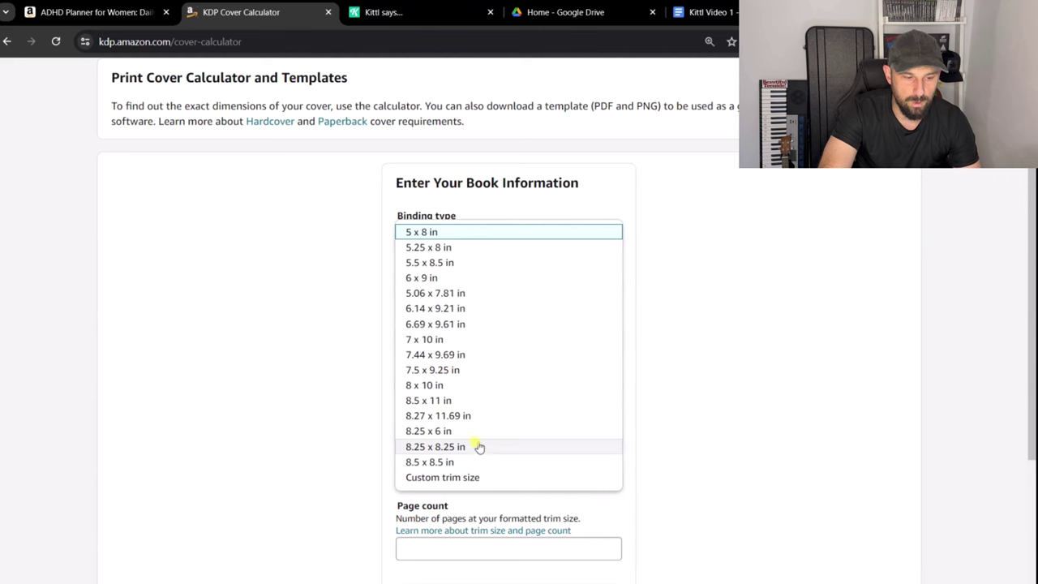
left_click(472, 401)
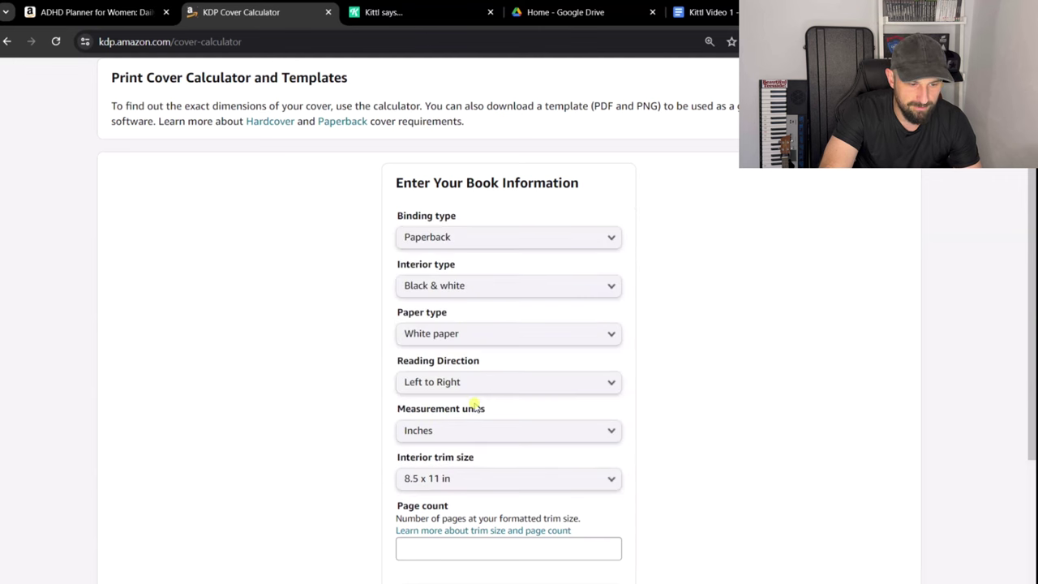
left_click(460, 547)
type("120")
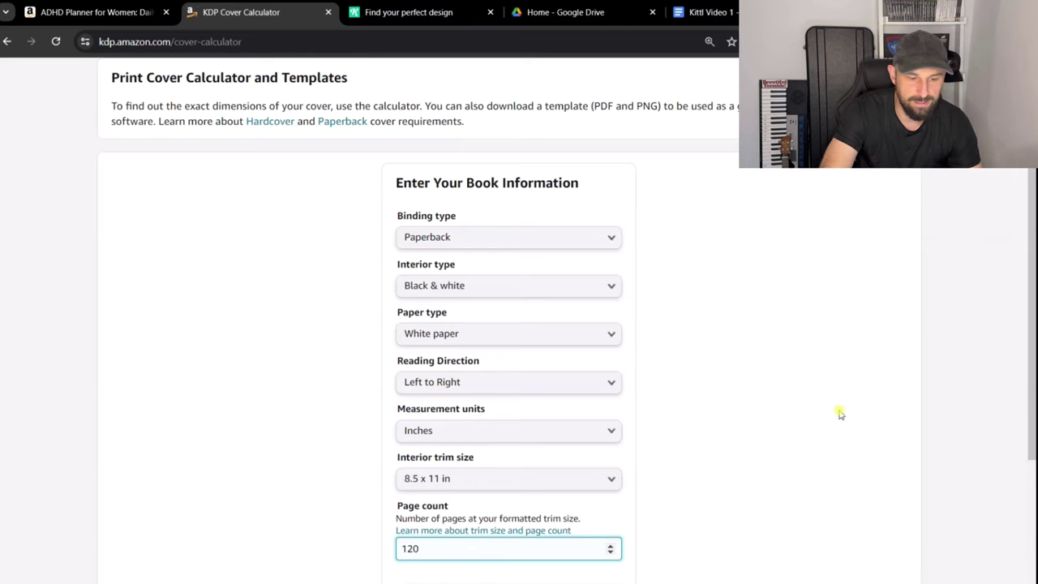
Step: Calculate the cover dimensions and download the matching cover template
scroll(811, 427, "down", 1)
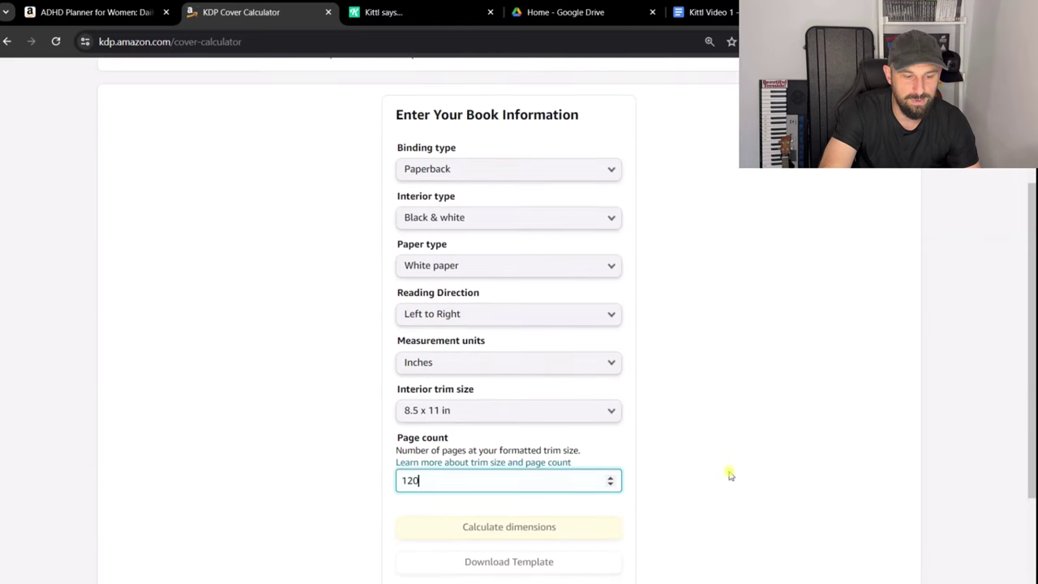
left_click(516, 535)
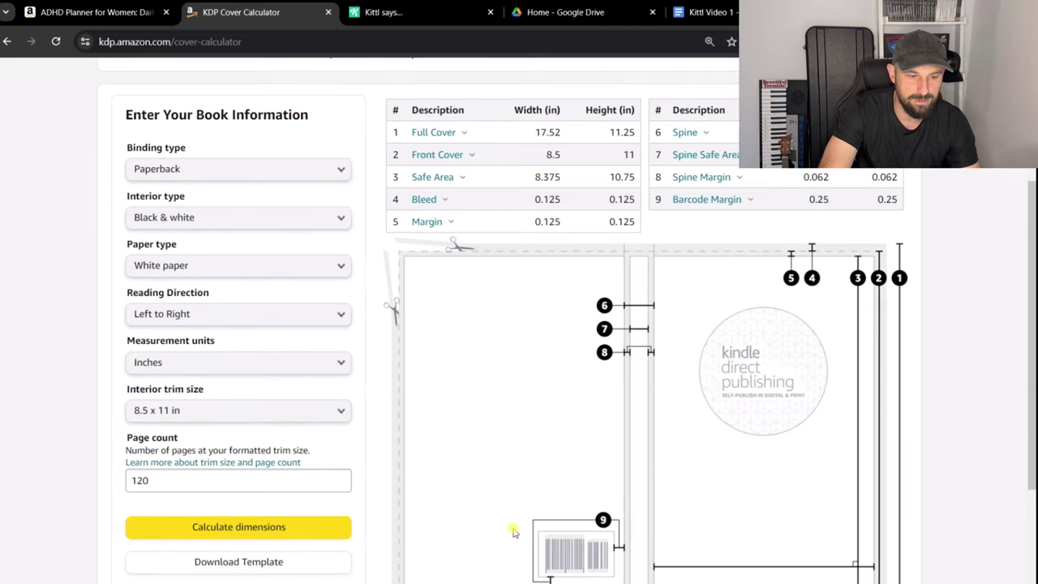
left_click(246, 565)
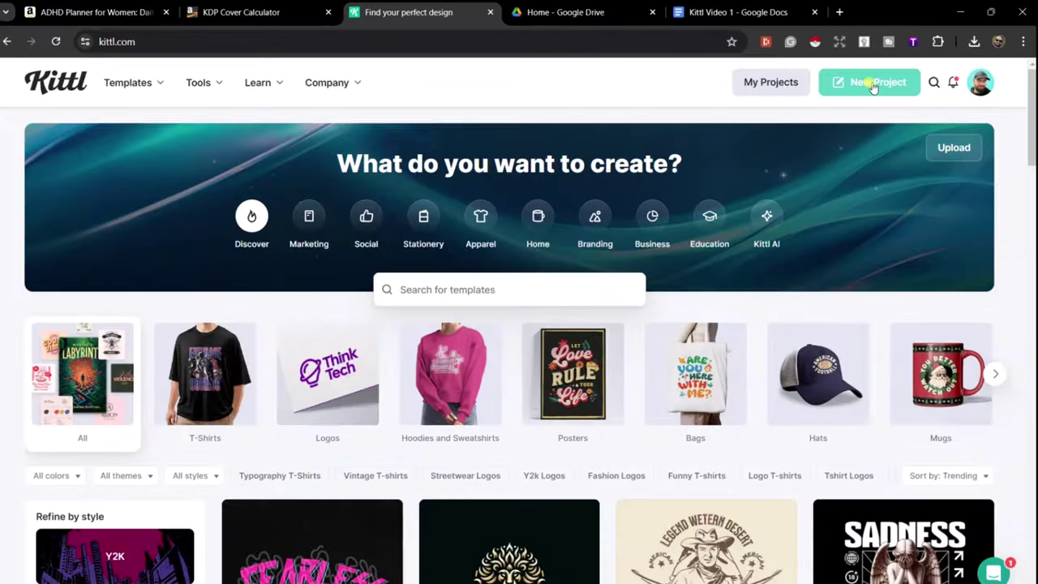
Step: Start a new Kittl project, choosing landscape orientation and Inches as the artboard's unit
left_click(873, 85)
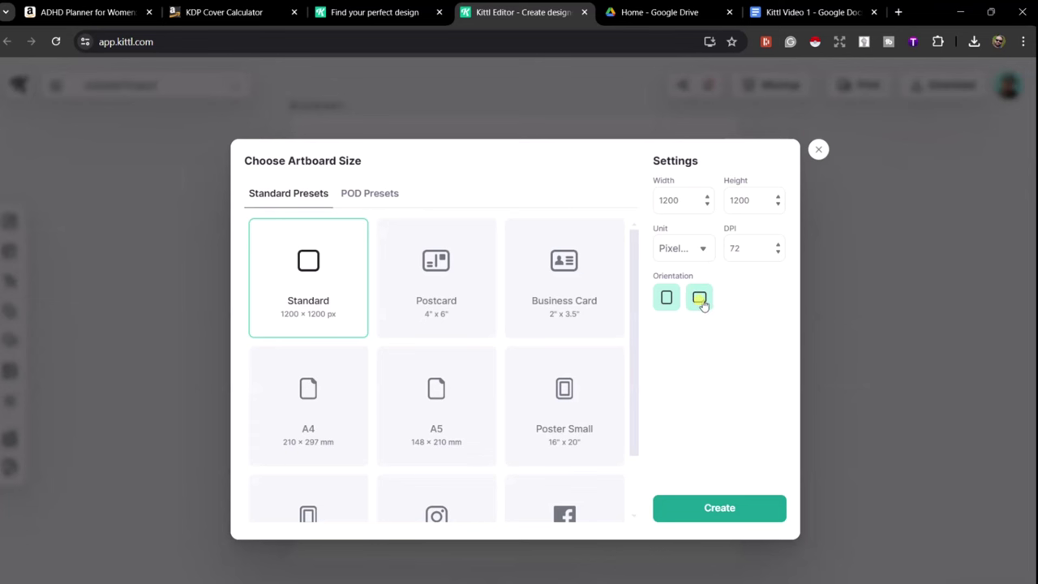
left_click(701, 300)
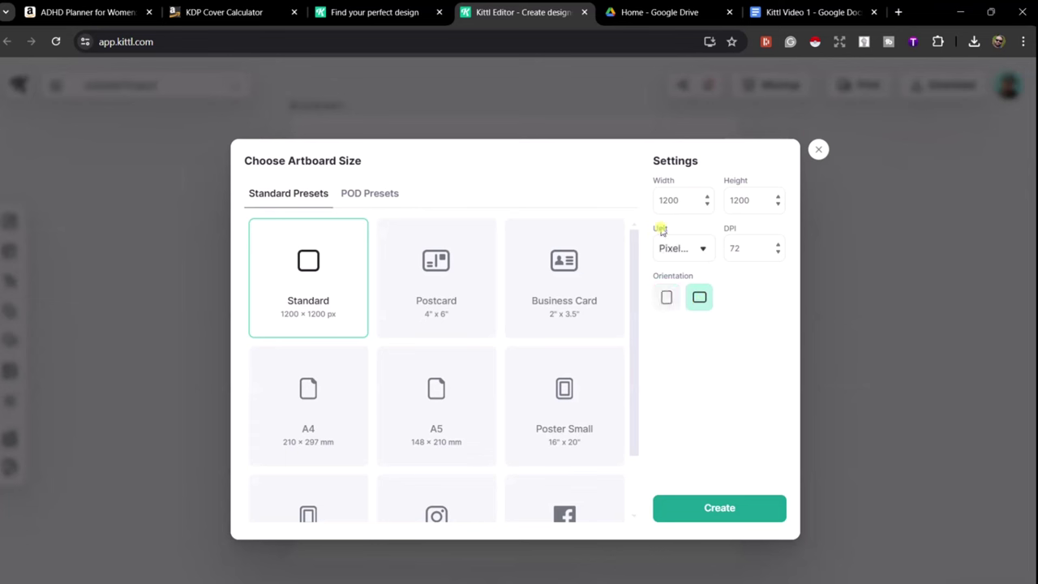
left_click(706, 251)
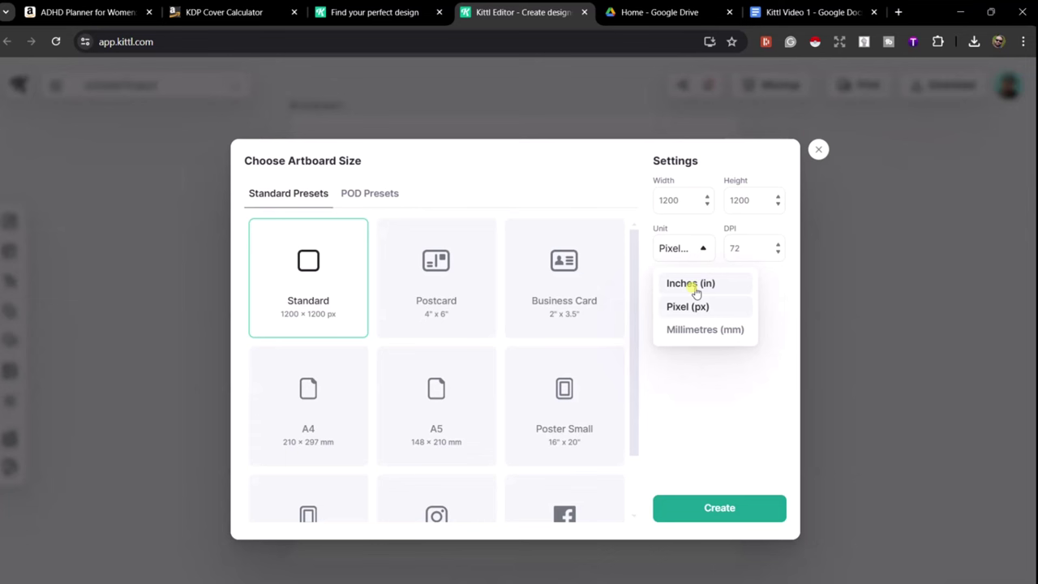
left_click(689, 281)
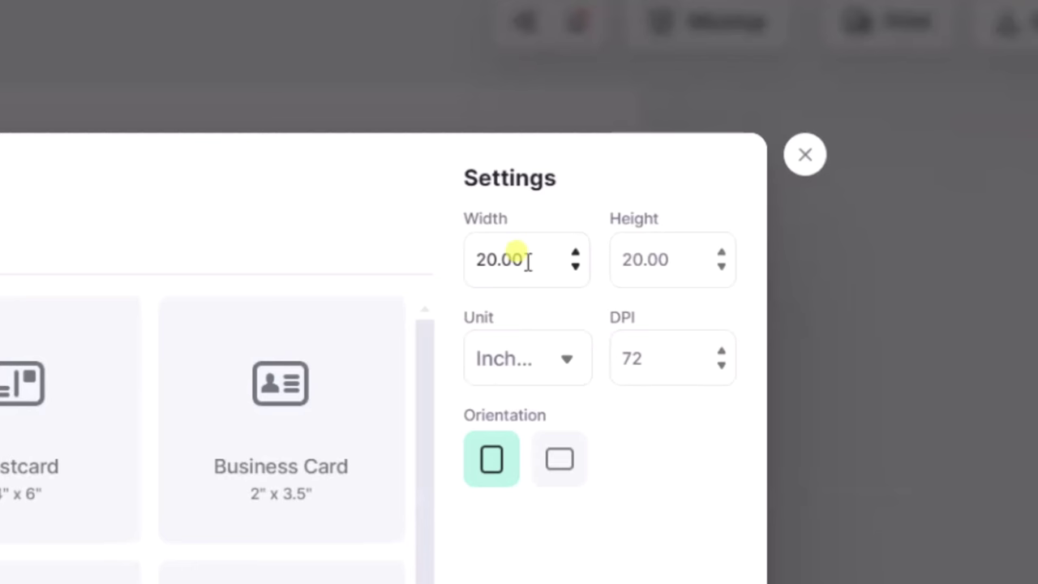
Step: Create the artboard at 17.52 in wide by 11.25 in high with a resolution of 300 DPI
double_click(528, 261)
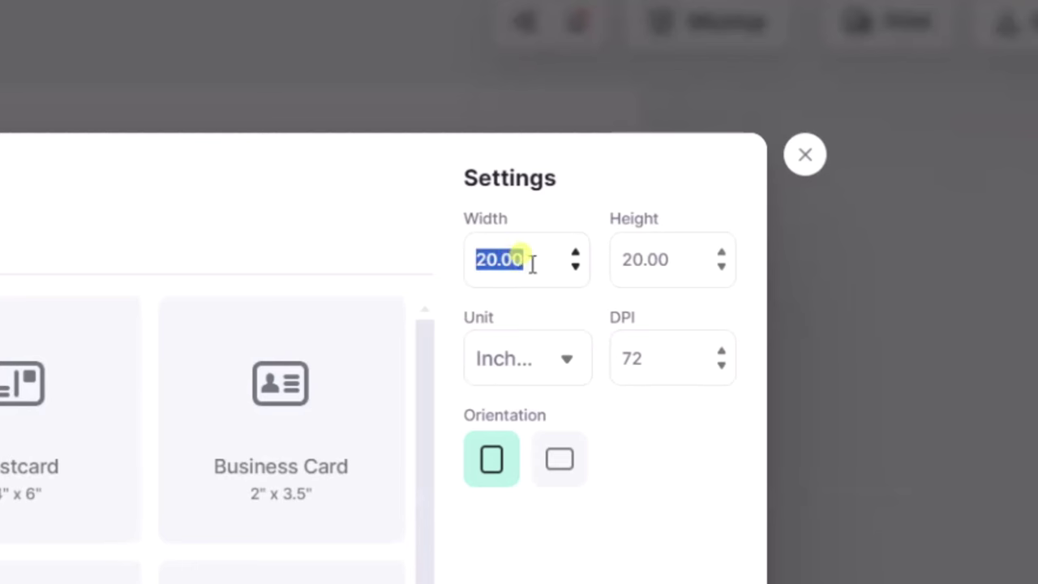
type("17.52")
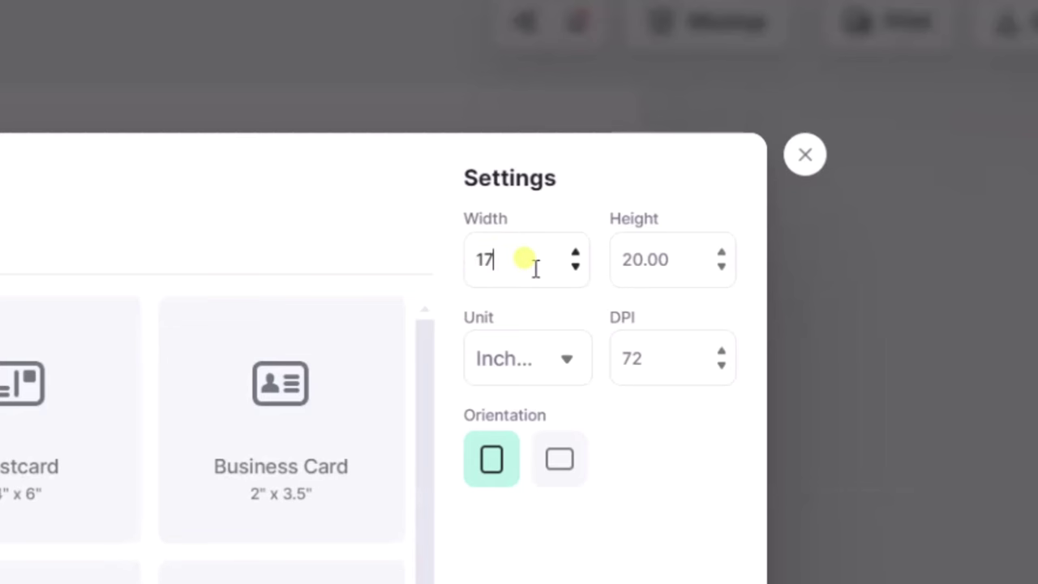
double_click(622, 263)
type("11.25")
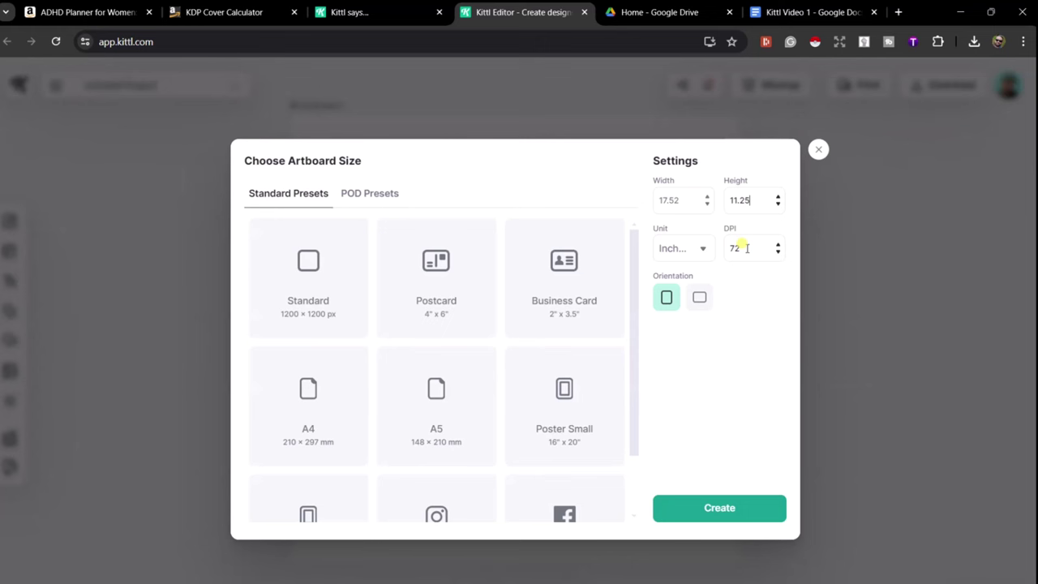
double_click(747, 248)
type("300")
left_click(721, 513)
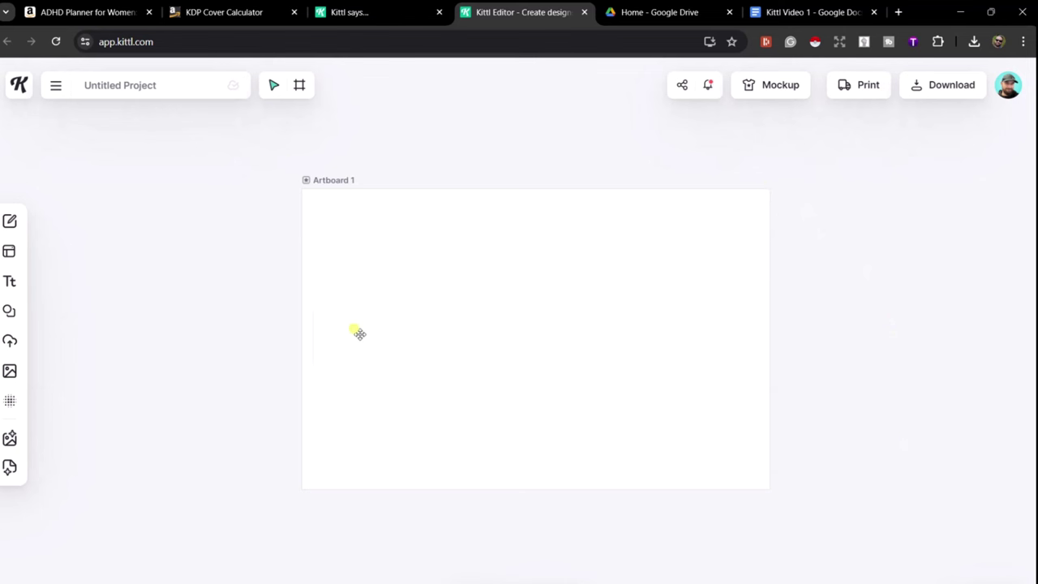
Step: Place the uploaded KDP paperback cover template on the blank artboard
scroll(866, 369, "up", 1)
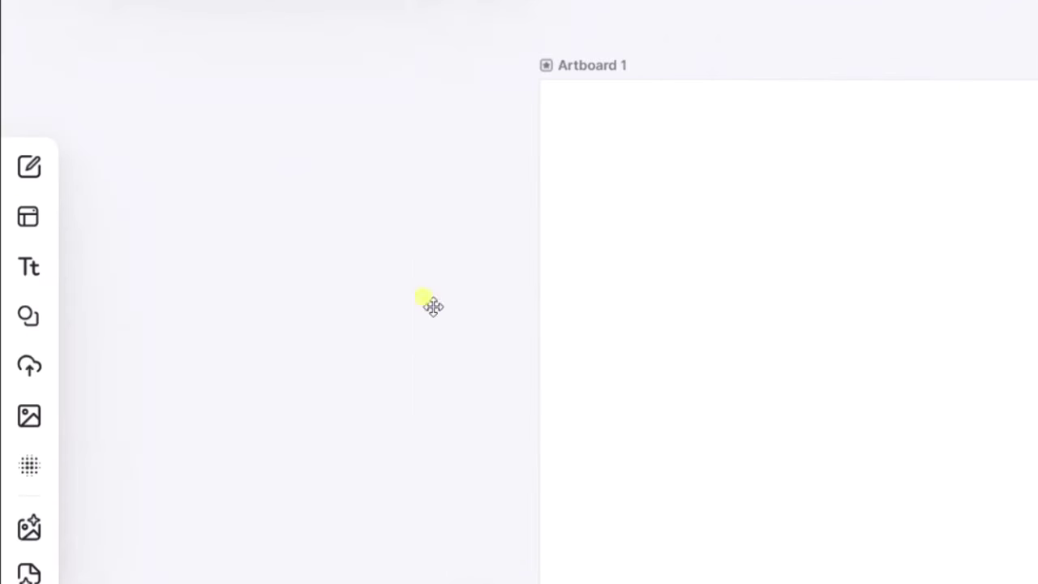
mouse_move(30, 371)
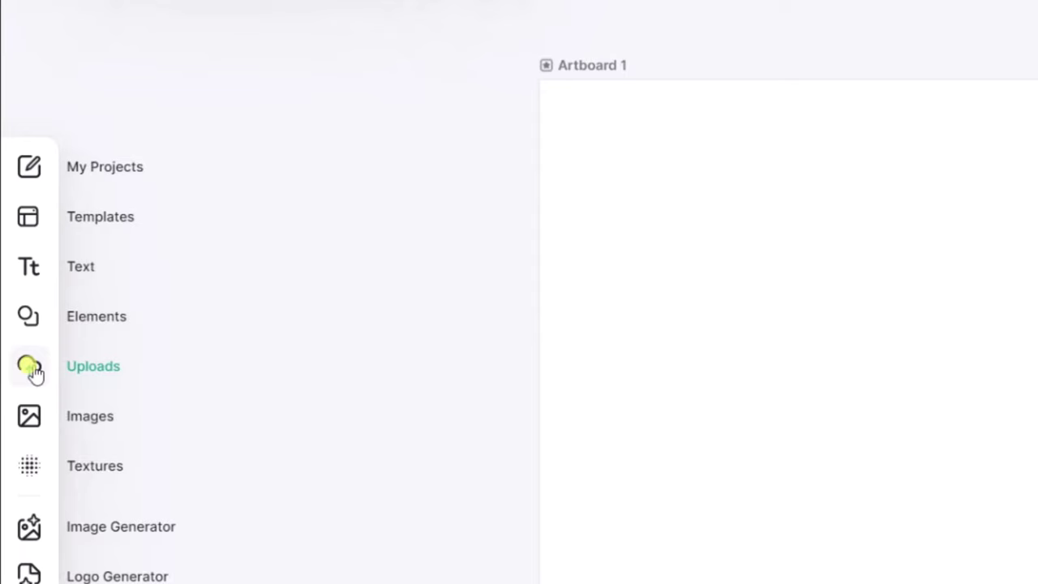
left_click(31, 369)
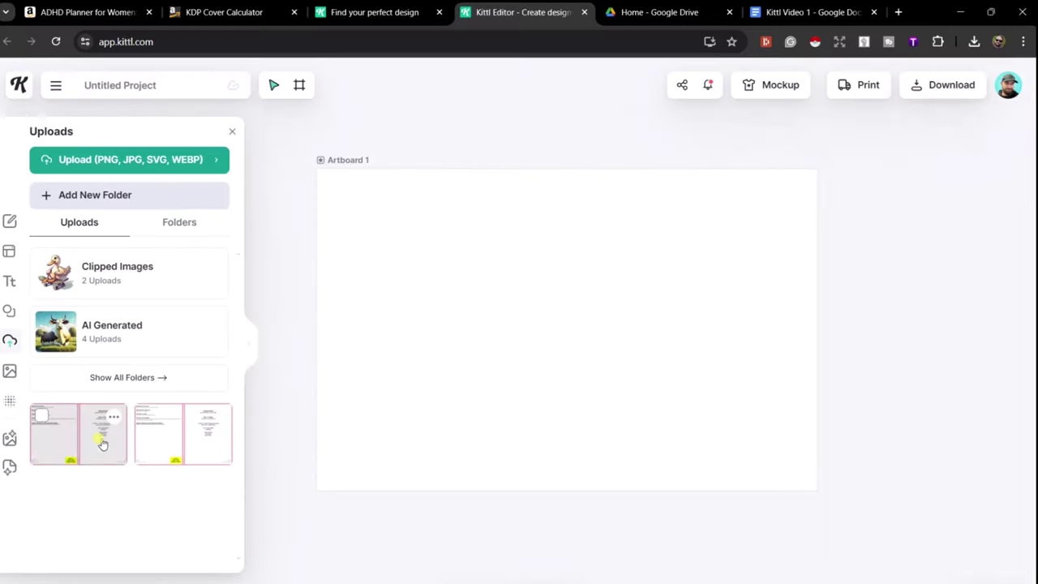
left_click(181, 536)
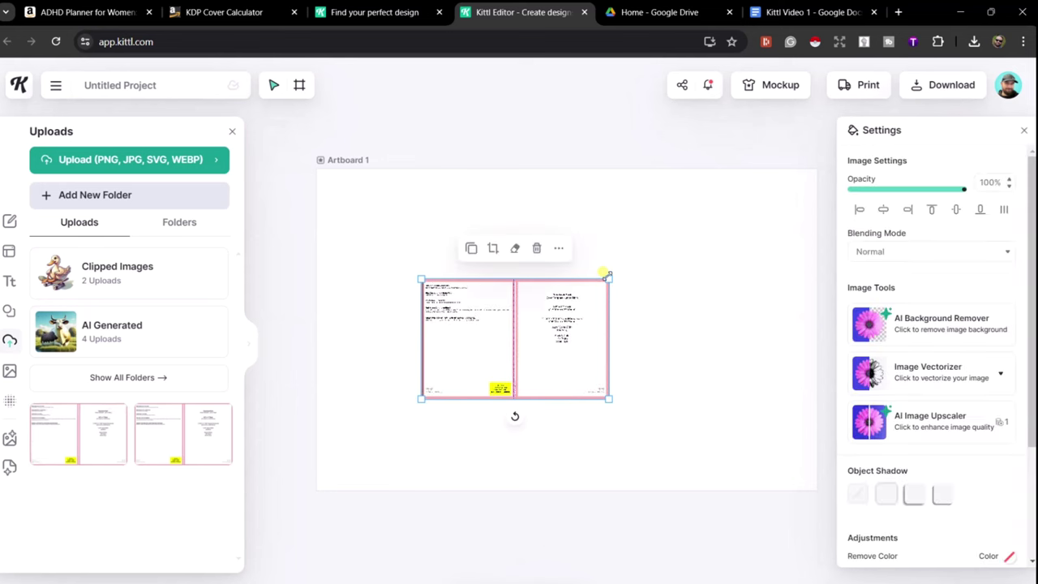
Step: Enlarge the cover template and align its corners so that it fills the whole artboard
left_click_drag(649, 258, 793, 192)
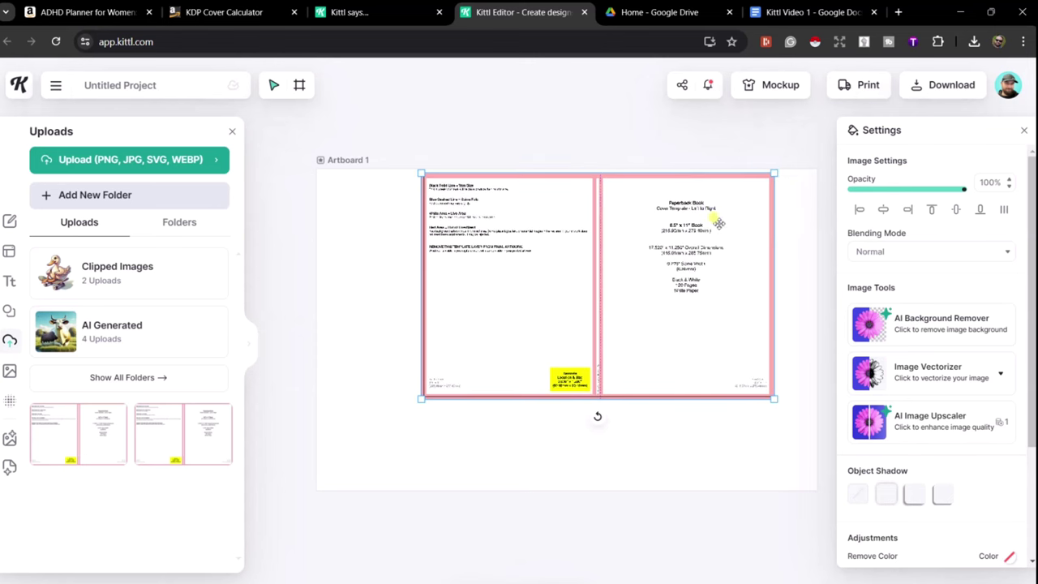
mouse_move(747, 229)
left_mouse_down()
mouse_move(783, 222)
mouse_move(754, 220)
left_mouse_up()
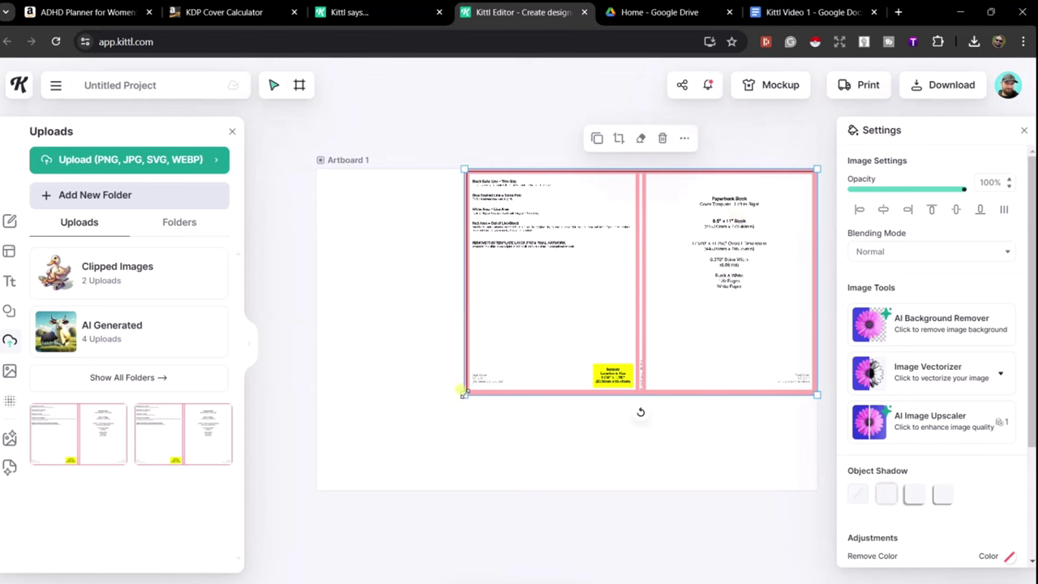
left_click_drag(439, 407, 316, 490)
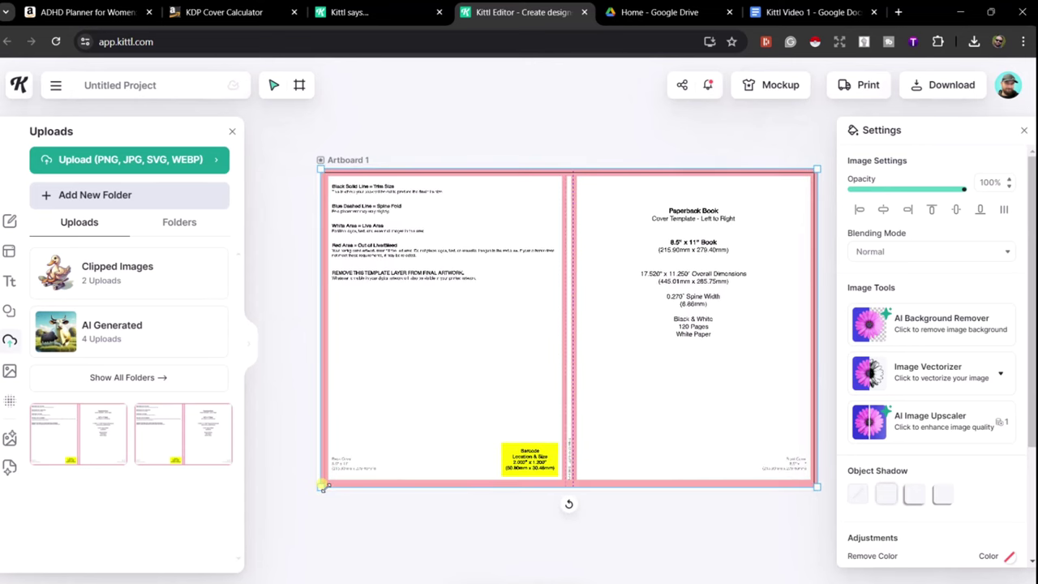
left_click(922, 286)
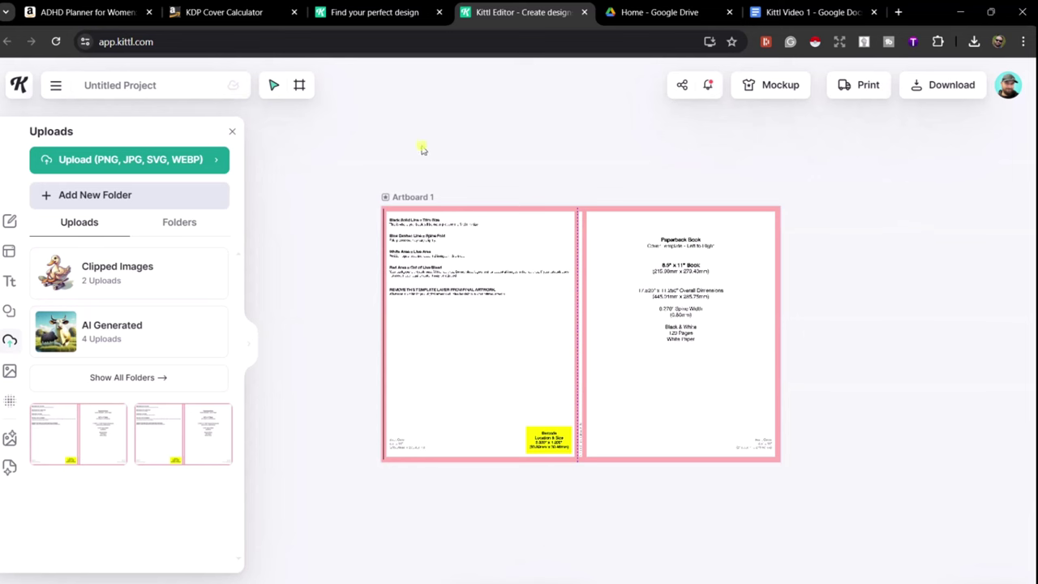
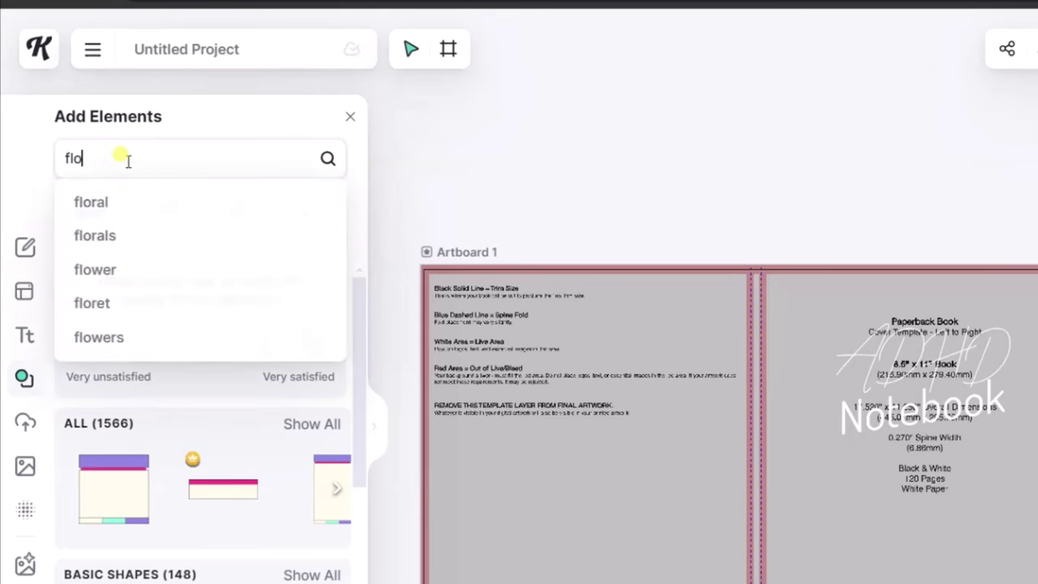
Step: Search the elements for flowers and place the bellflower illustration along the bottom edge, beside the spine on the front cover
key("Return")
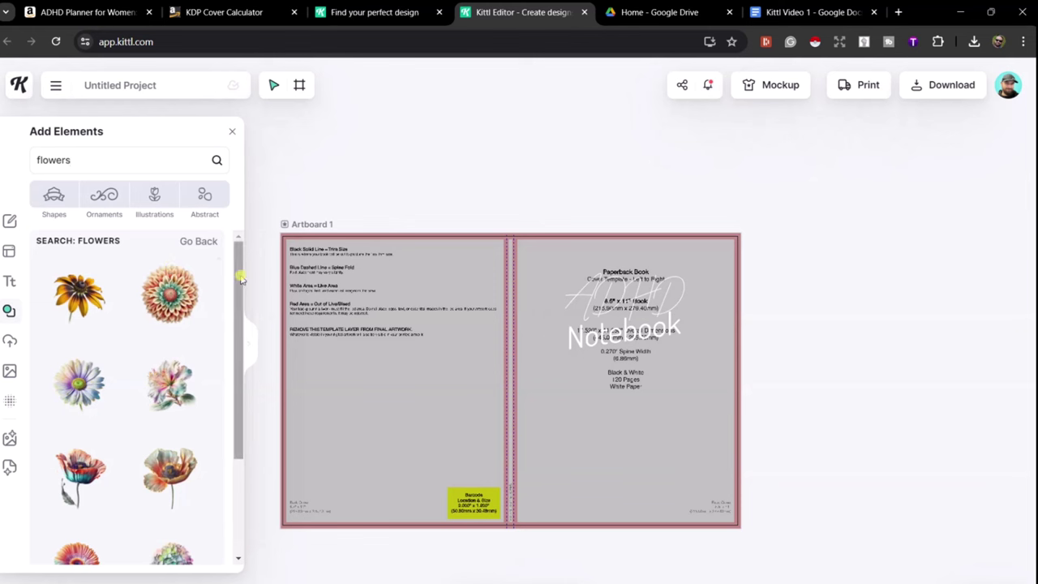
left_click_drag(238, 273, 242, 414)
scroll(171, 409, "down", 5)
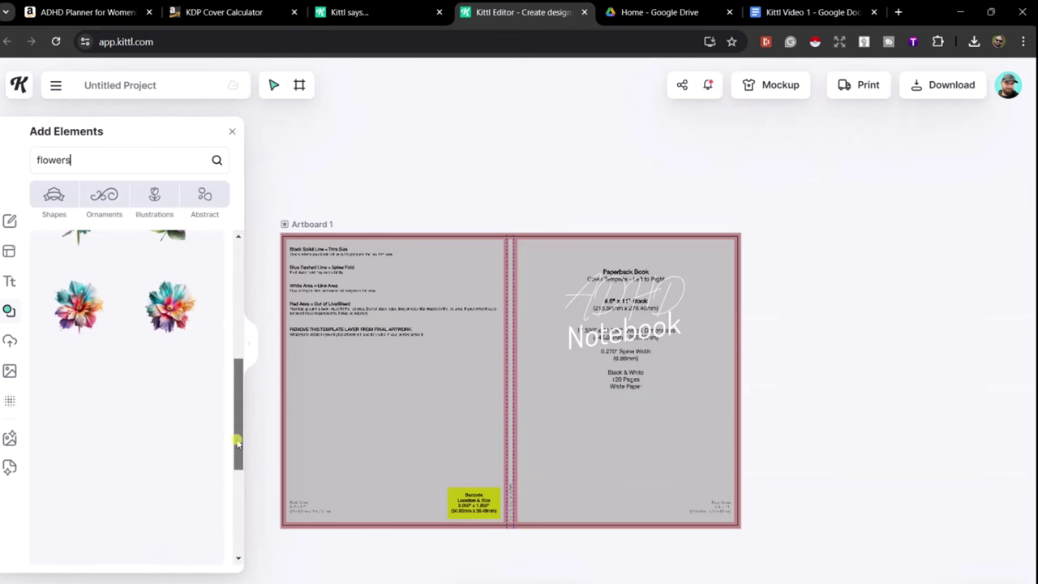
left_click(171, 409)
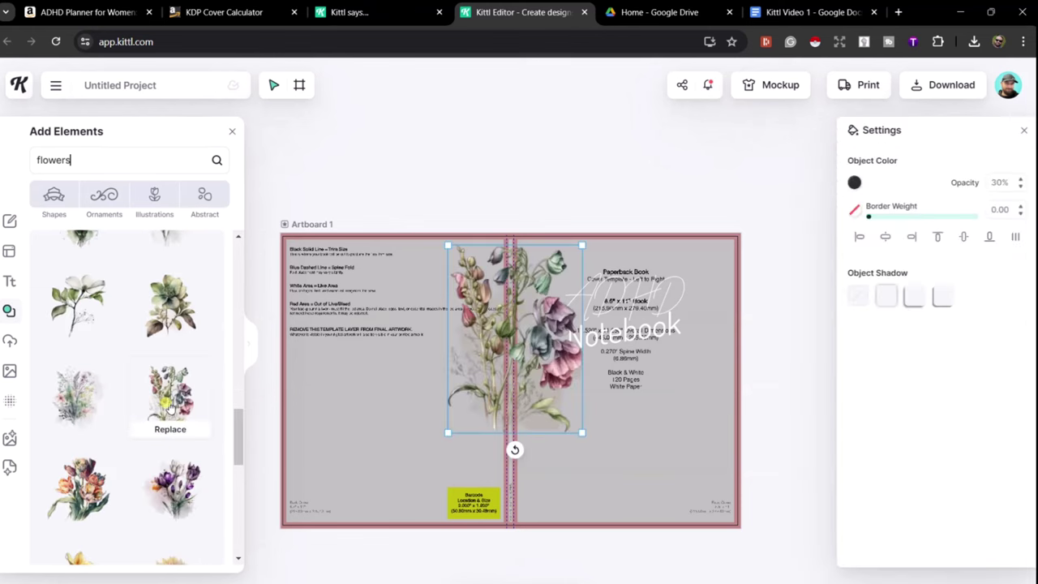
left_click_drag(525, 378, 561, 482)
left_click(779, 308)
Step: Add the orange tulip bouquet and place it in the lower outer corner of the front cover
scroll(134, 365, "down", 2)
left_click(78, 349)
left_click_drag(588, 405, 672, 451)
left_click_drag(641, 551, 690, 559)
left_click(781, 303)
Step: Add the blue-violet flower stems at the upper outer corner of the front cover, overhanging the artboard edge
scroll(132, 341, "down", 4)
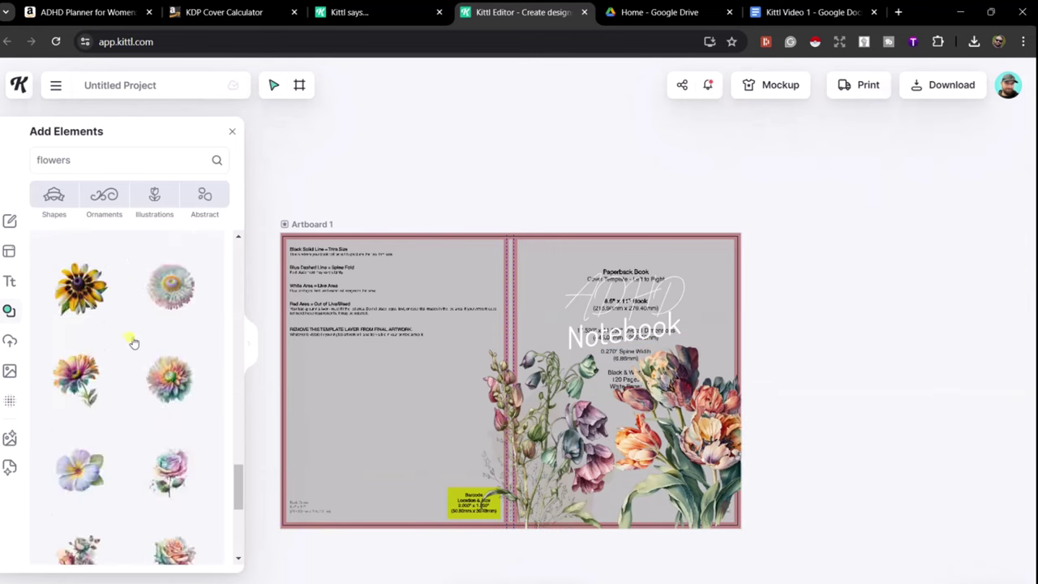
left_click(170, 379)
left_click_drag(519, 373, 767, 319)
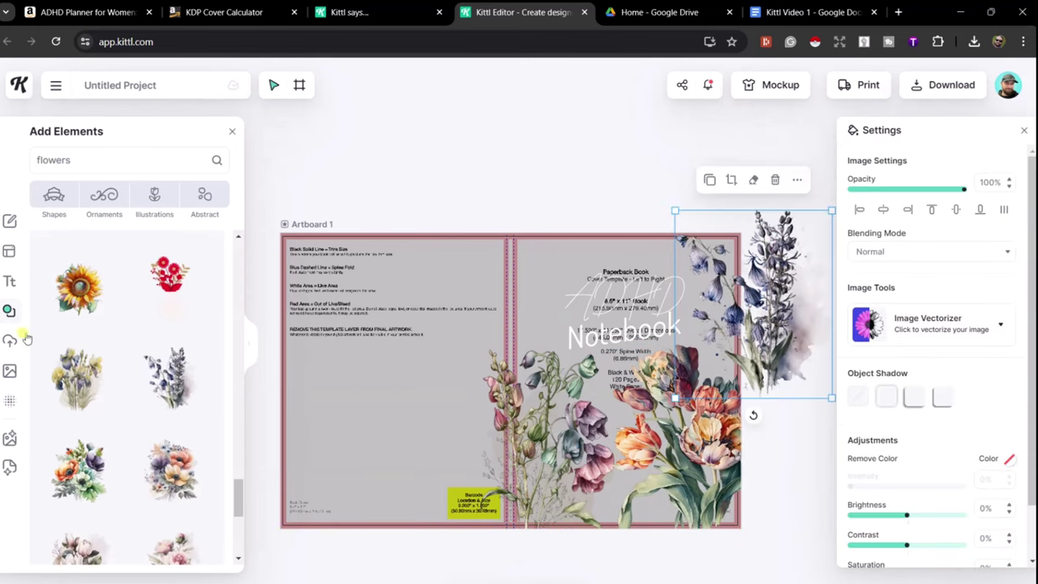
scroll(89, 414, "down", 1)
scroll(77, 389, "up", 1)
left_click(78, 377)
left_click_drag(488, 339, 445, 311)
key("Delete")
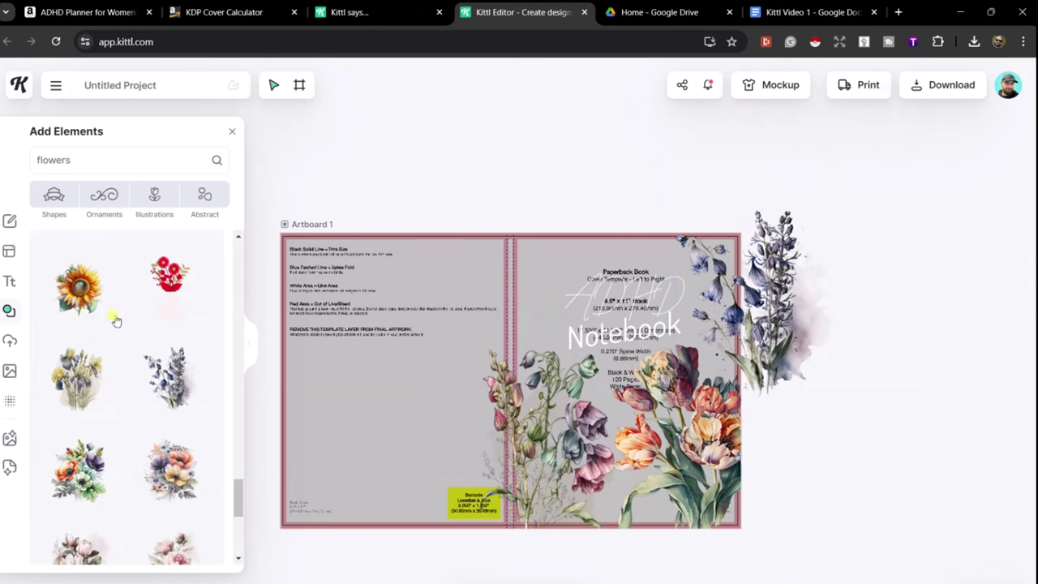
Step: Add the white blossom branch and place it at the top of the cover across the spine
scroll(114, 325, "down", 3)
left_click(171, 311)
left_click_drag(491, 445, 491, 287)
left_click(665, 208)
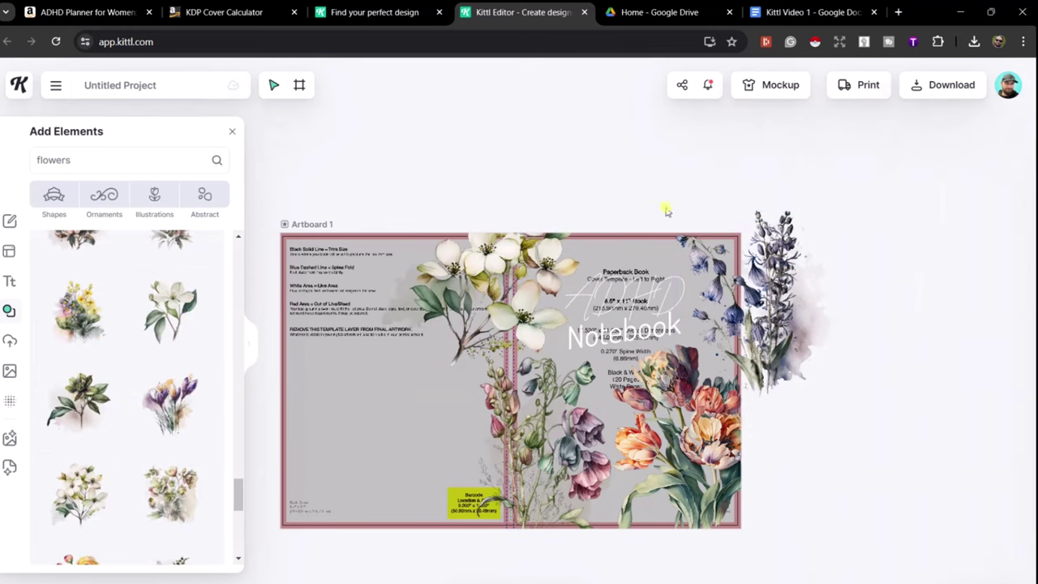
Step: Preview the cover with the dark background rectangle at 100% opacity, and return the rectangle to 30%
left_click(635, 244)
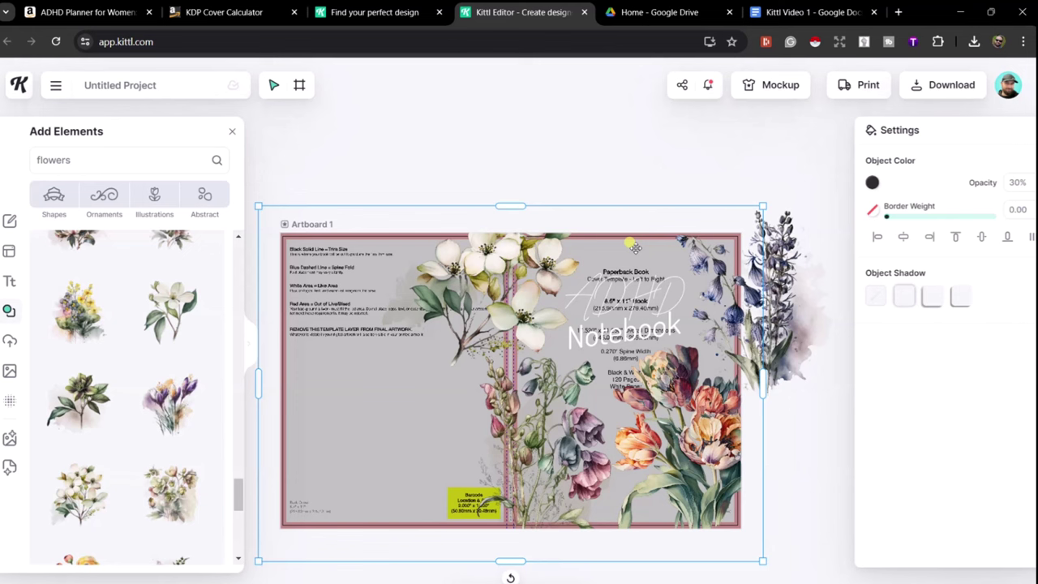
left_click(990, 181)
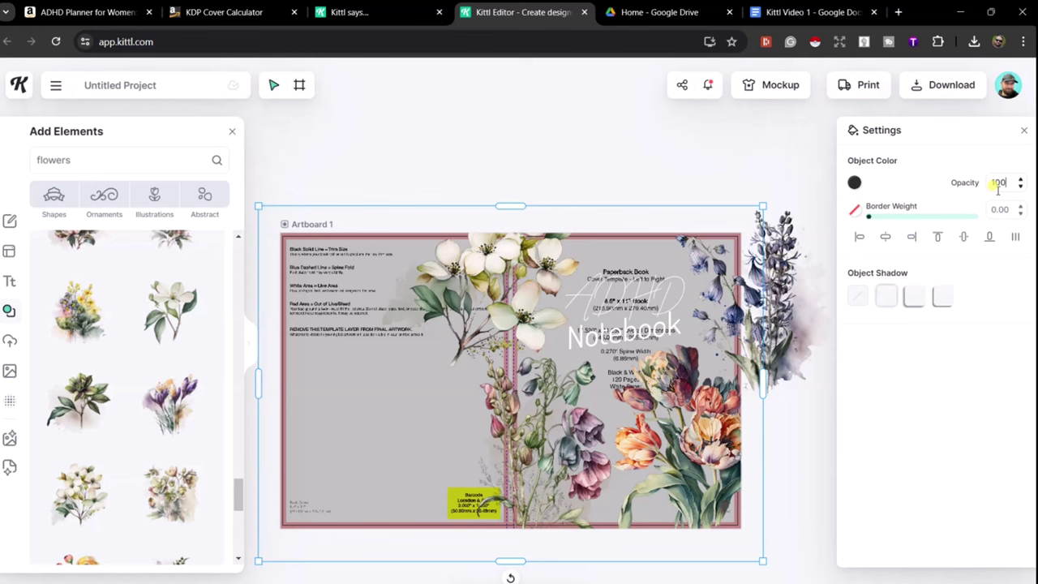
key("Return")
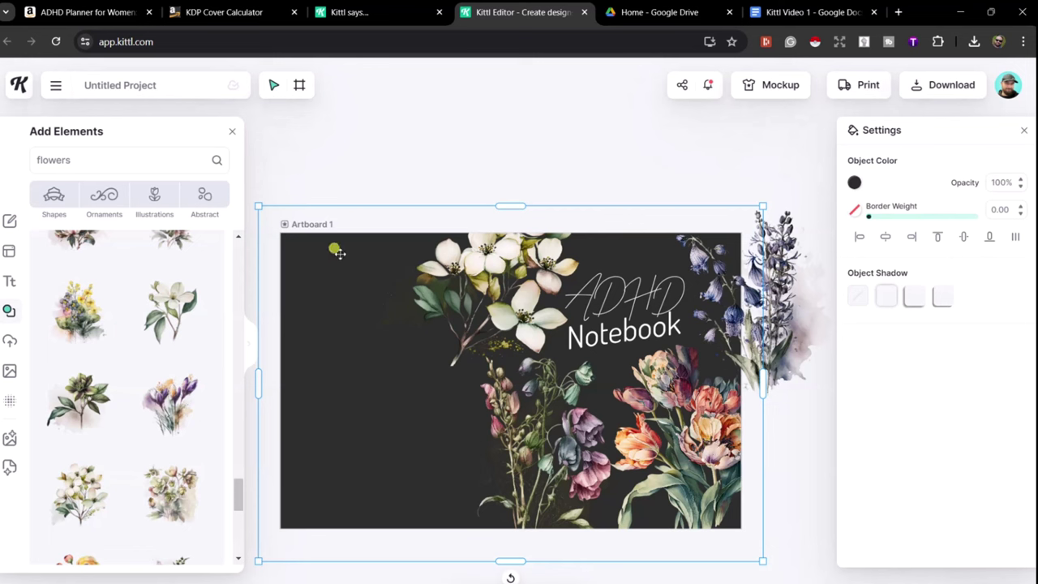
left_click(1002, 183)
type("30")
key("Return")
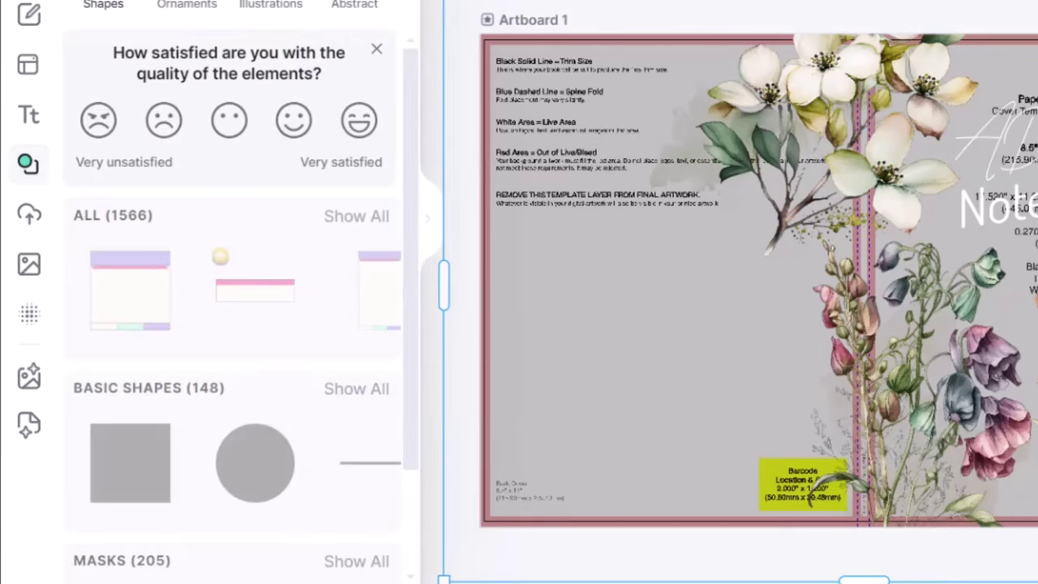
Step: Add a basic square shape and narrow it from both sides into a vertical strip over the spine
left_click(142, 459)
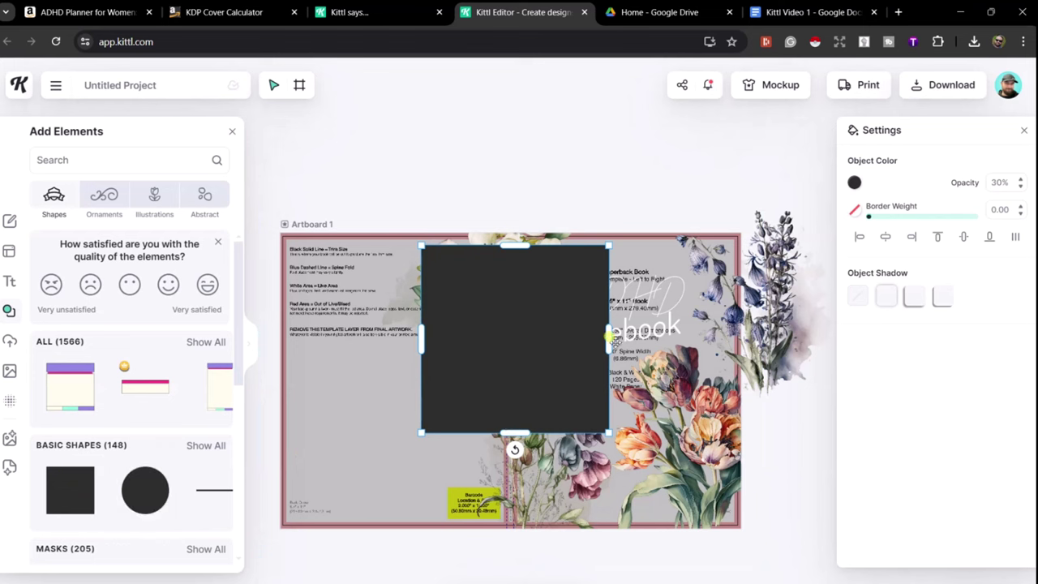
left_click_drag(601, 338, 517, 348)
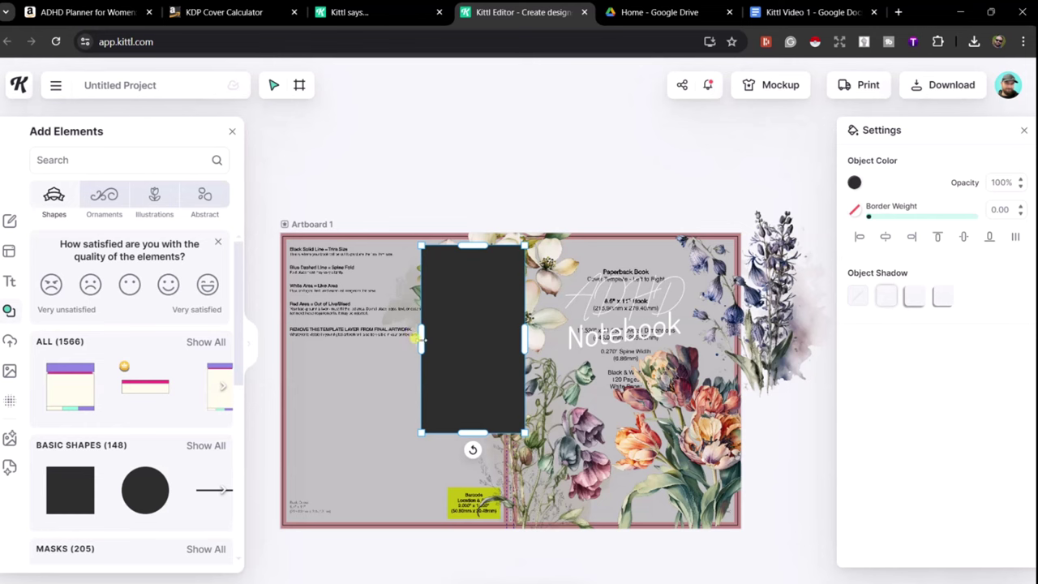
left_click_drag(419, 339, 486, 347)
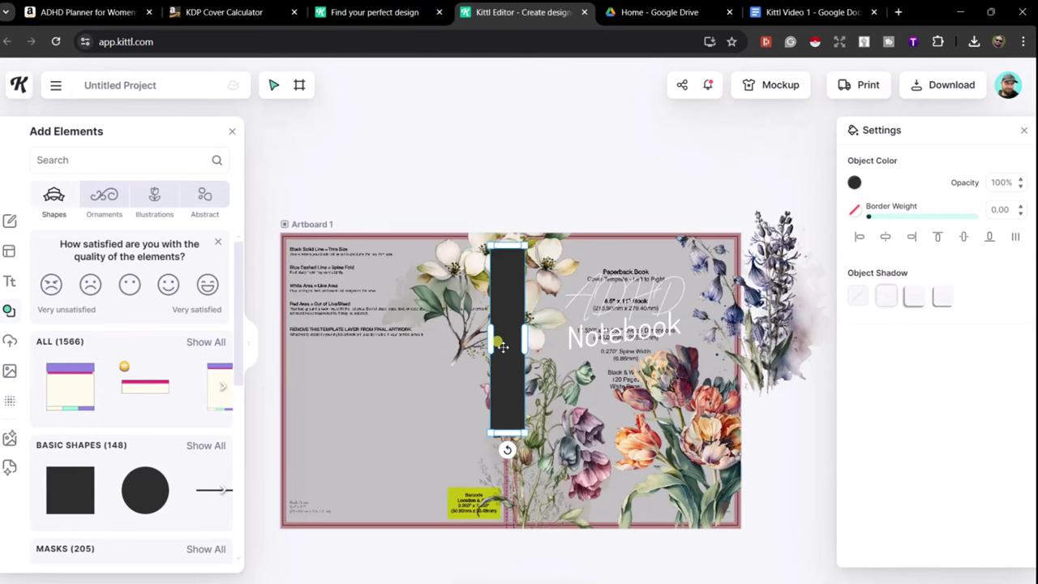
Step: Trim both long edges of the vertical strip so it fits more closely around the template's spine
scroll(503, 347, "up", 3, "ctrl")
scroll(503, 347, "up", 2, "ctrl")
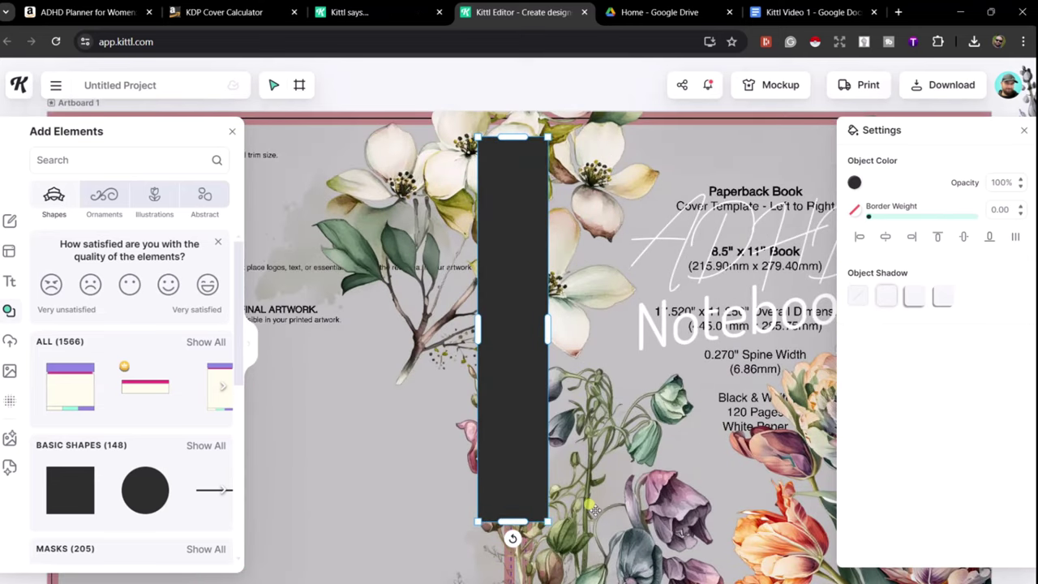
left_click_drag(589, 504, 590, 408)
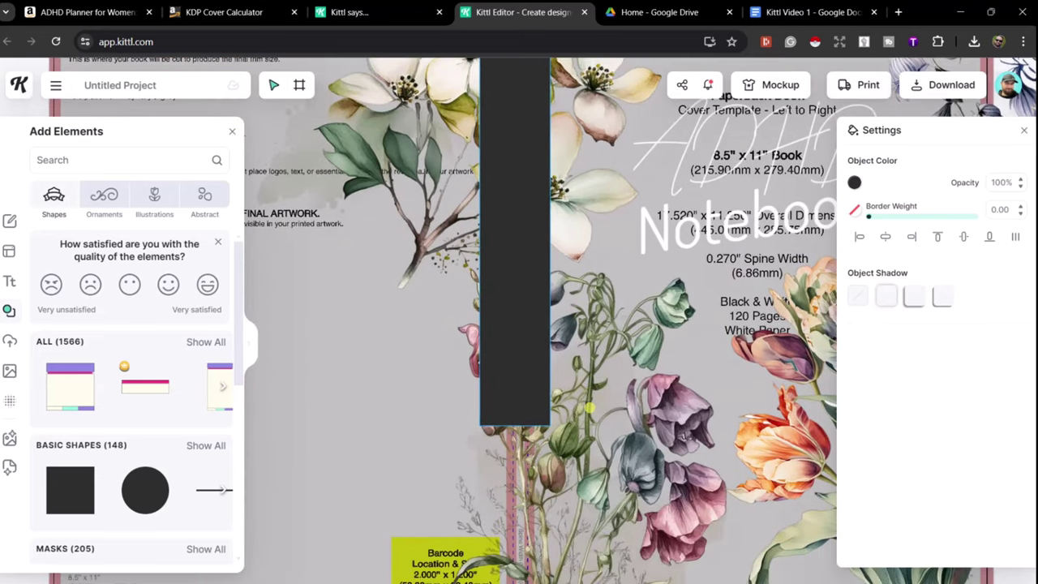
left_click(483, 232)
left_click_drag(480, 230, 492, 230)
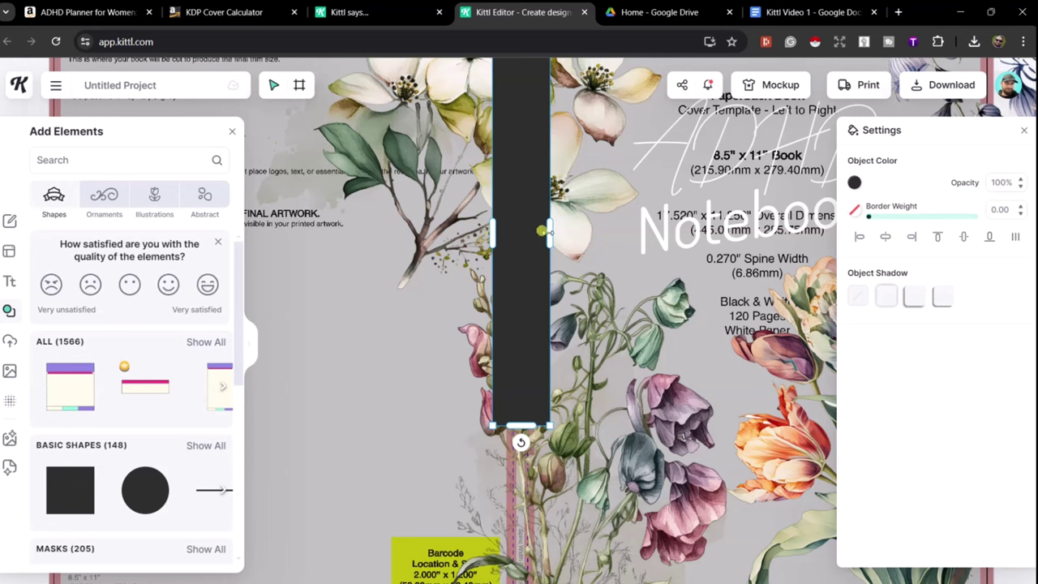
left_click_drag(541, 234, 539, 233)
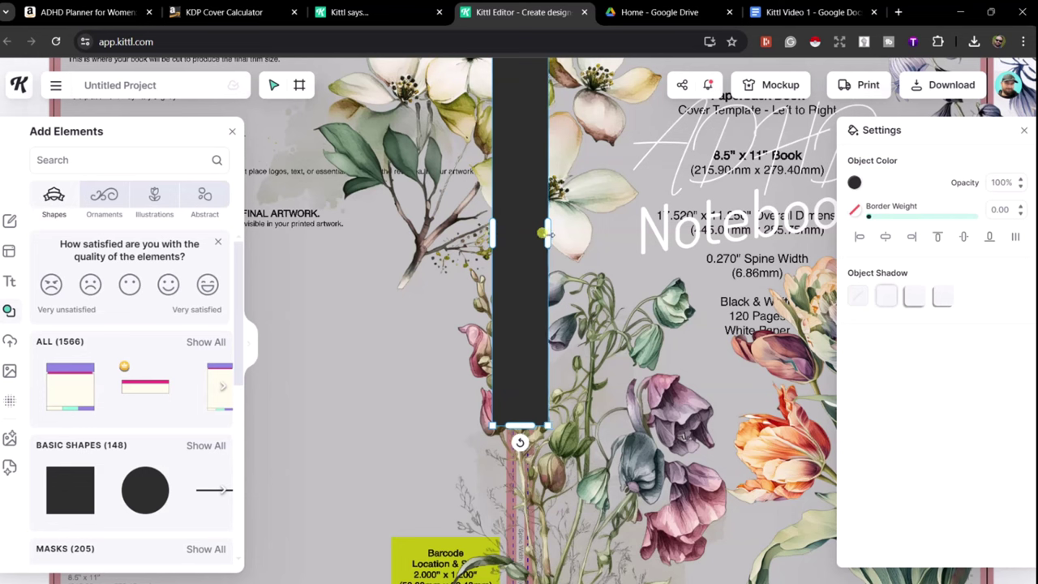
Step: Change the spine strip's solid color to the gray 575757
left_click(855, 183)
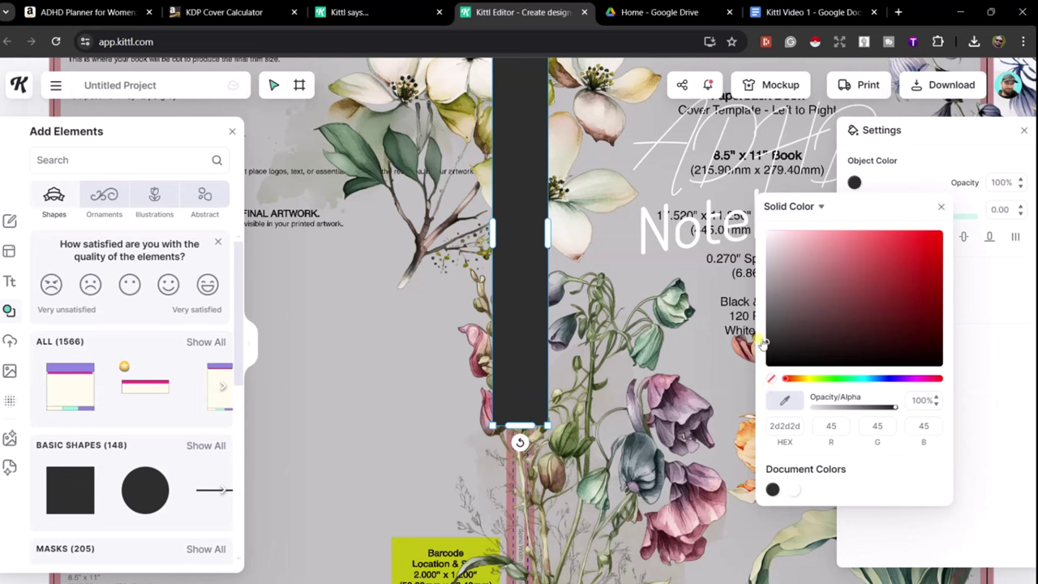
left_click(770, 294)
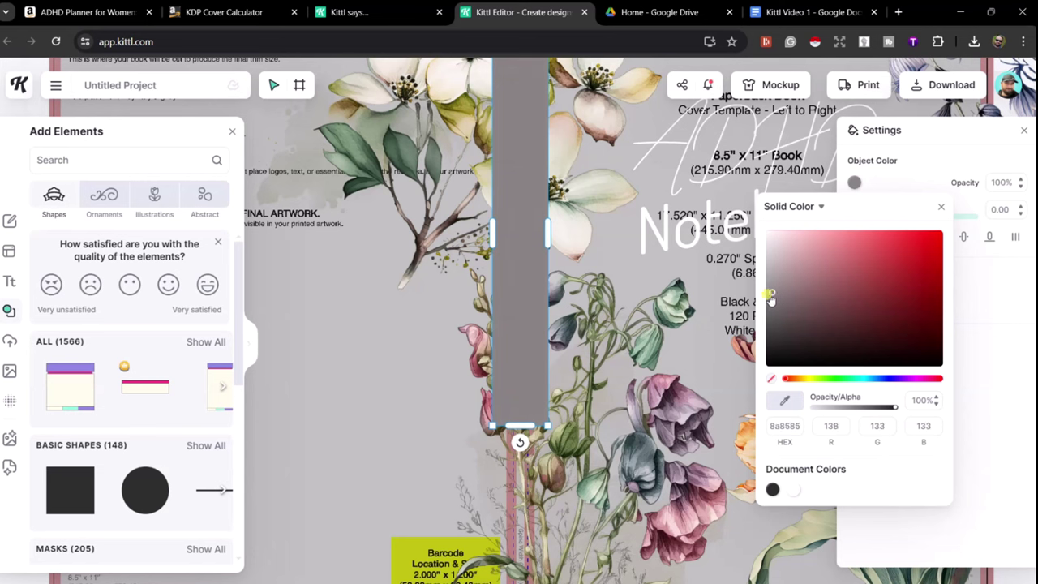
left_click_drag(771, 299, 762, 322)
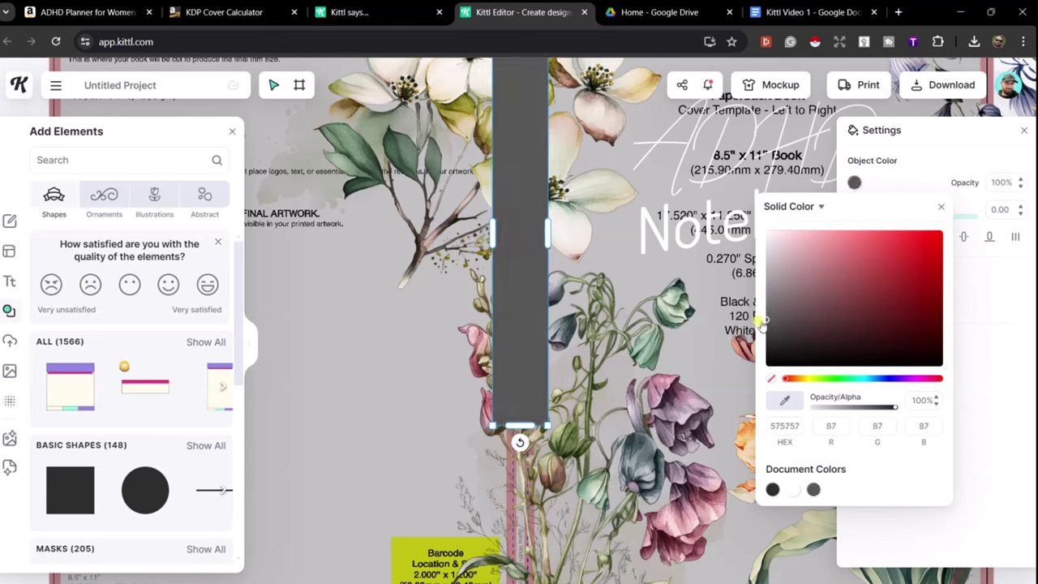
left_click(993, 406)
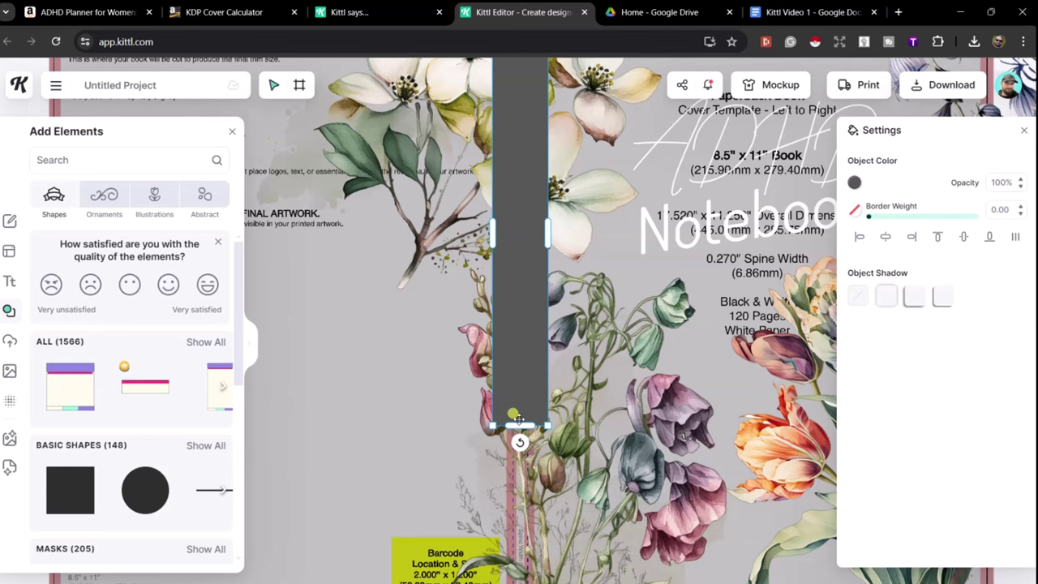
Step: Extend the gray spine strip past both the upper and lower edges of the artboard
scroll(520, 419, "down", 3)
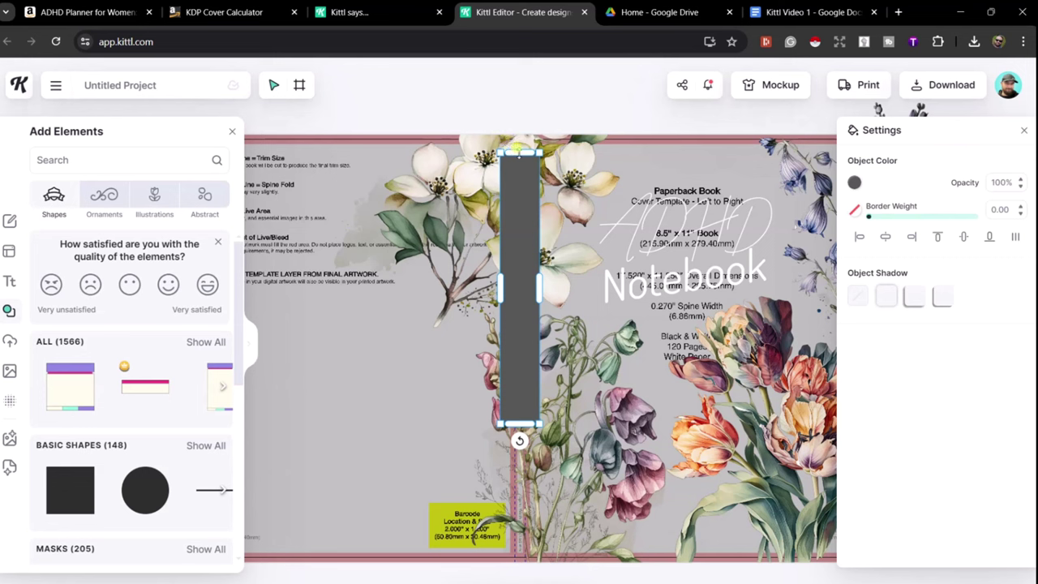
left_click_drag(523, 134, 521, 101)
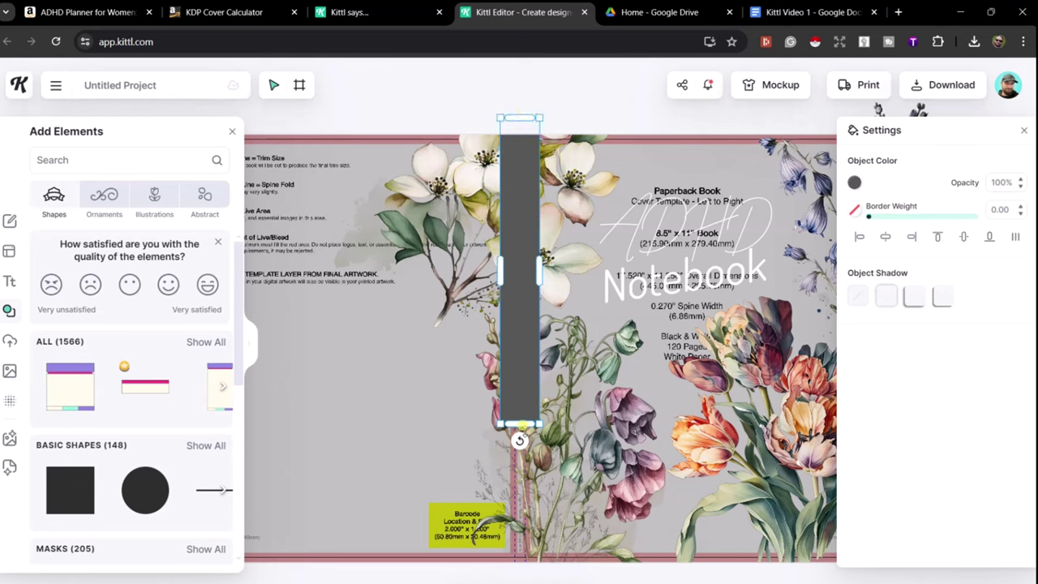
left_click_drag(515, 418, 520, 575)
Step: Set the dark background rectangle's opacity to 100% and deselect it
left_click(999, 184)
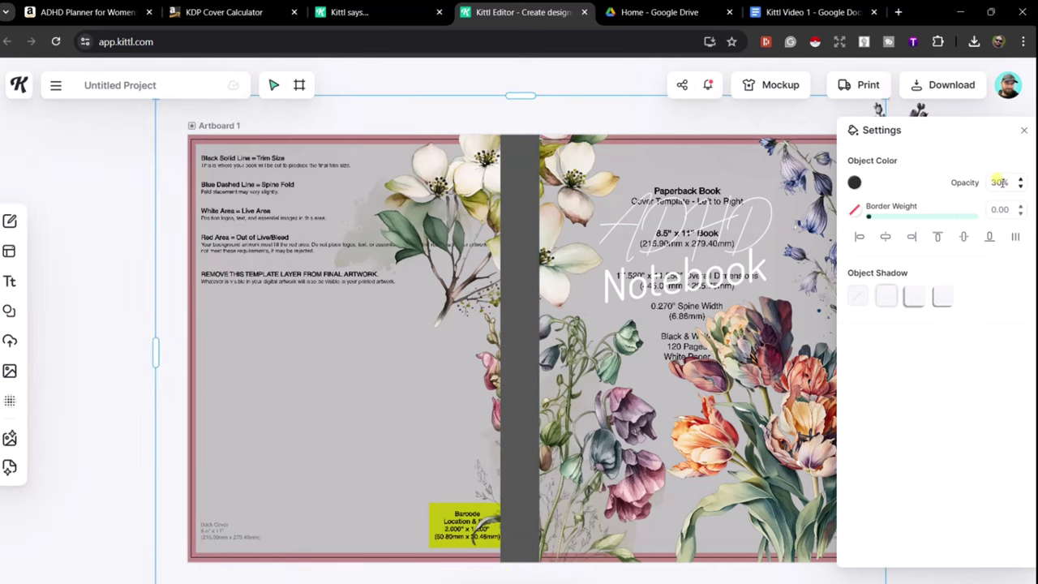
double_click(999, 183)
key("Return")
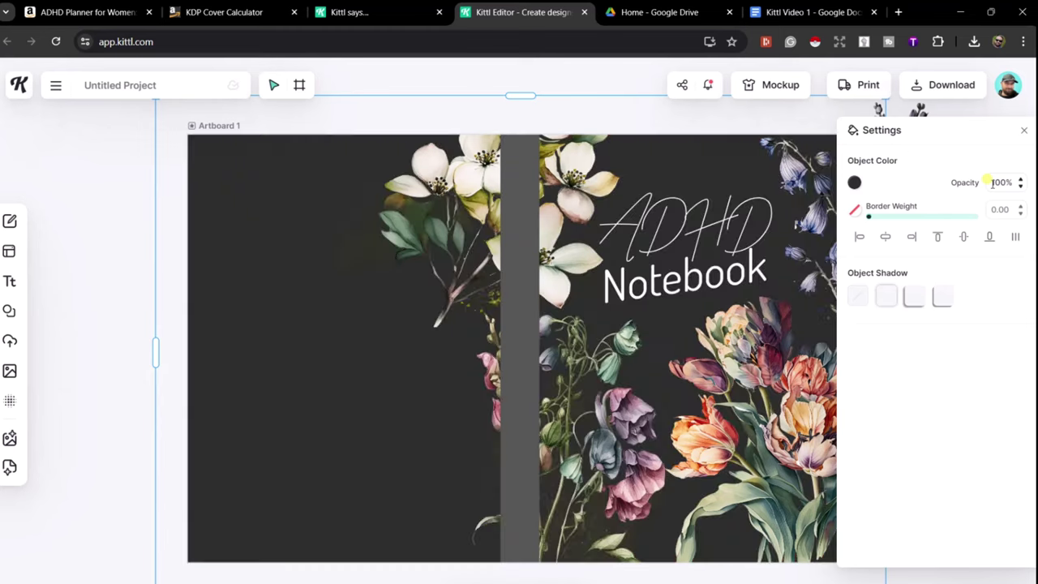
left_click(127, 237)
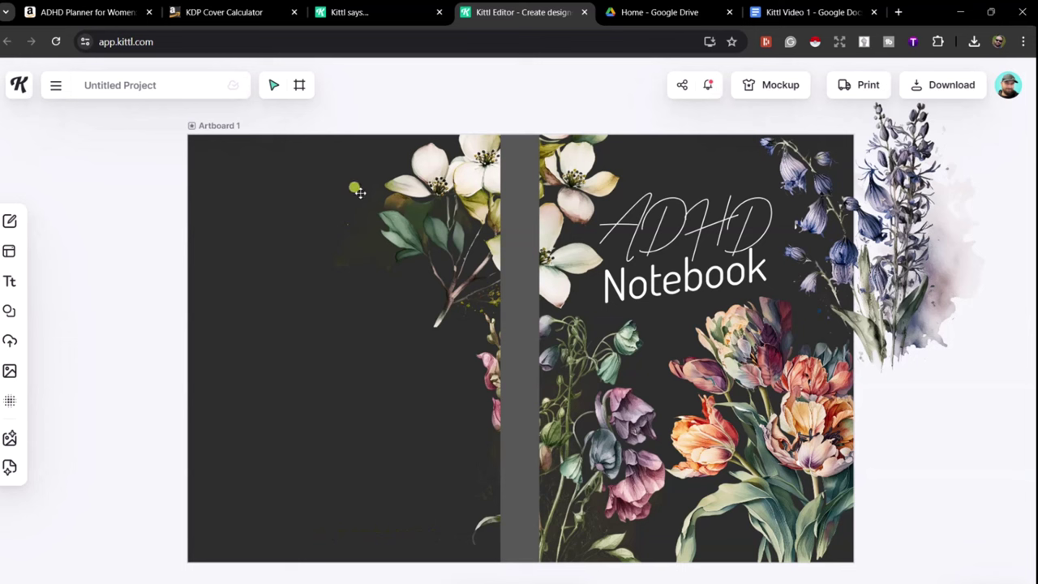
Step: Add a basic square shape and stretch it over the back cover's flowers beside the spine, past the artboard's full height
left_click(9, 311)
left_click(73, 496)
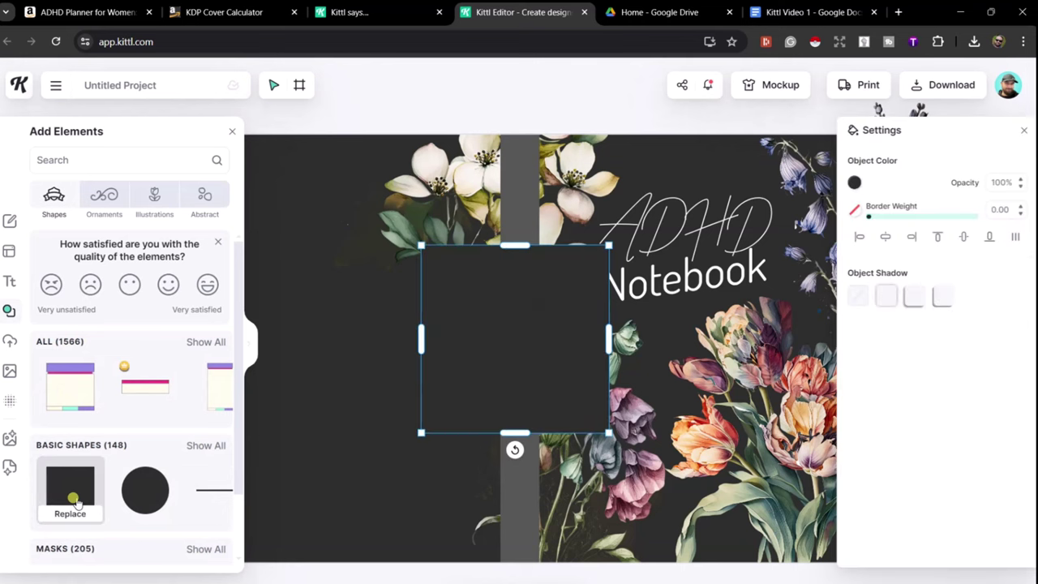
left_click_drag(496, 334, 403, 250)
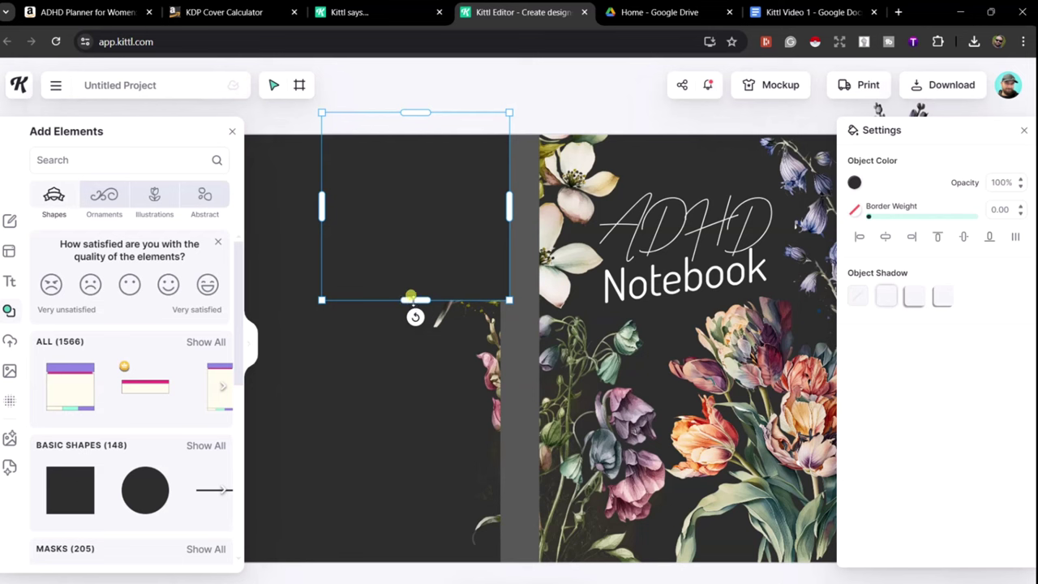
left_click_drag(414, 296, 407, 577)
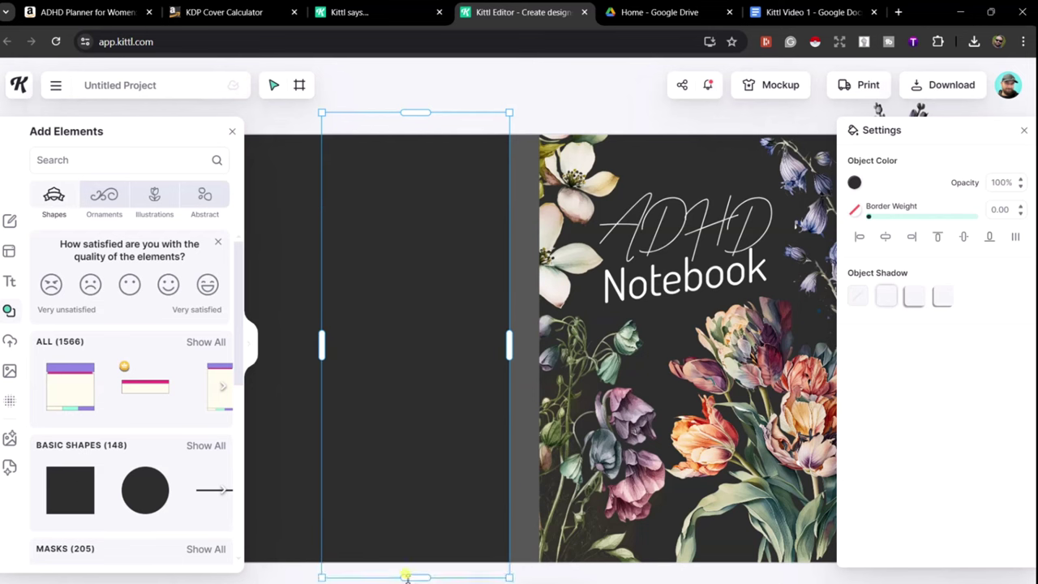
Step: Bring the gray spine strip forward so it sits above the dark rectangle covering the back flowers
left_click(520, 241)
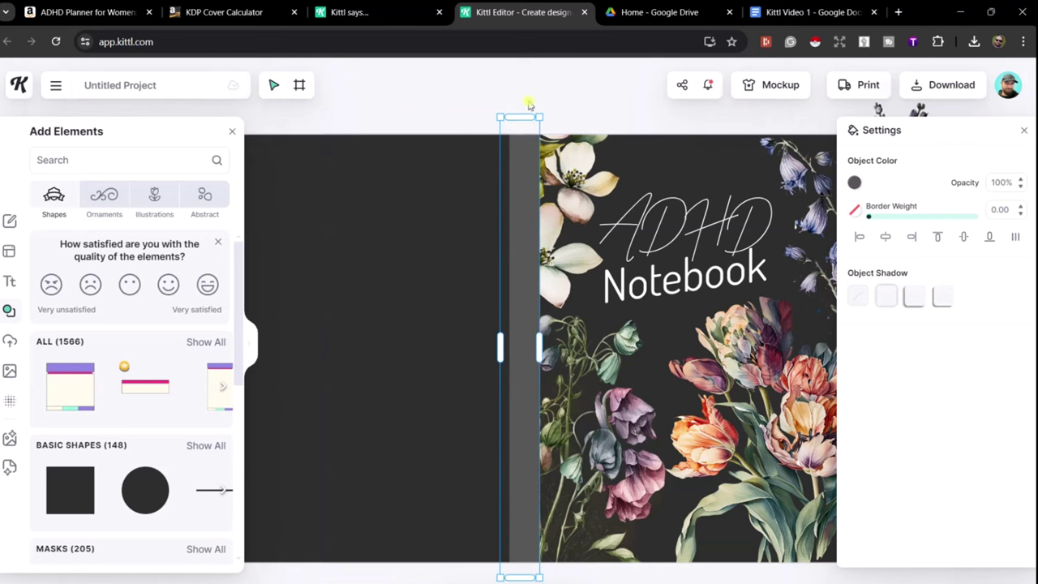
right_click(514, 154)
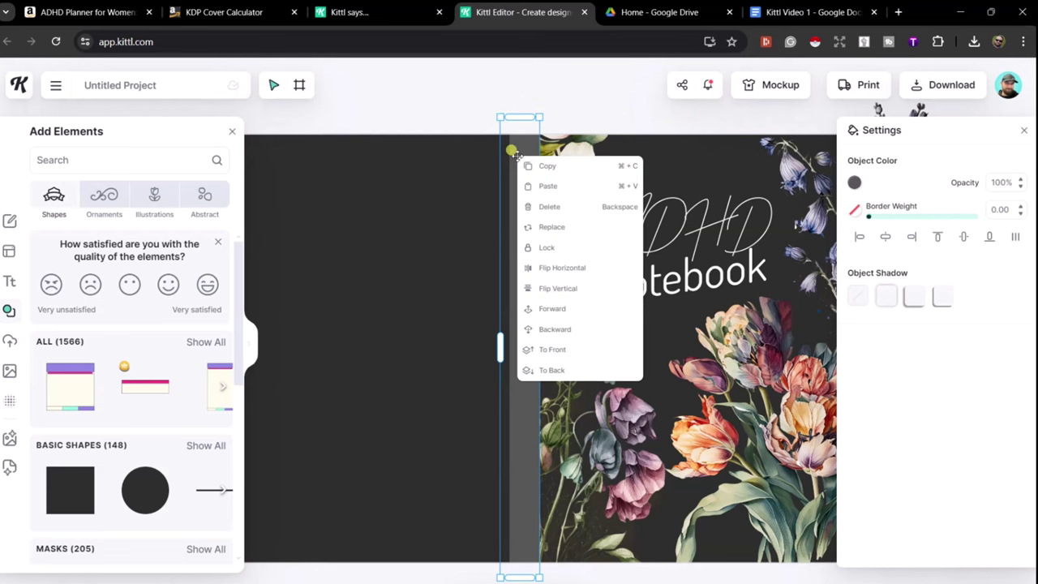
left_click(541, 309)
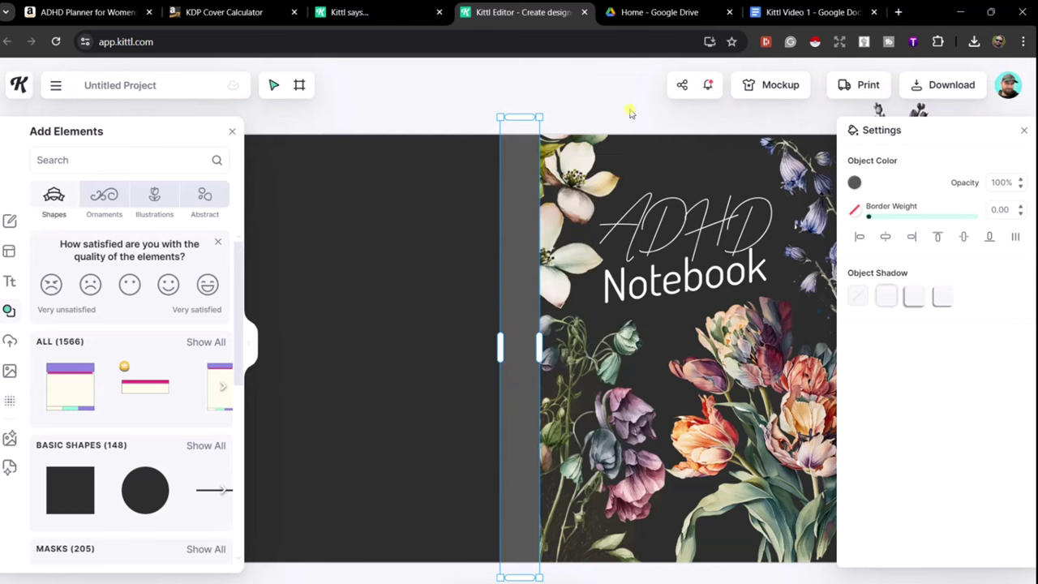
left_click(625, 115)
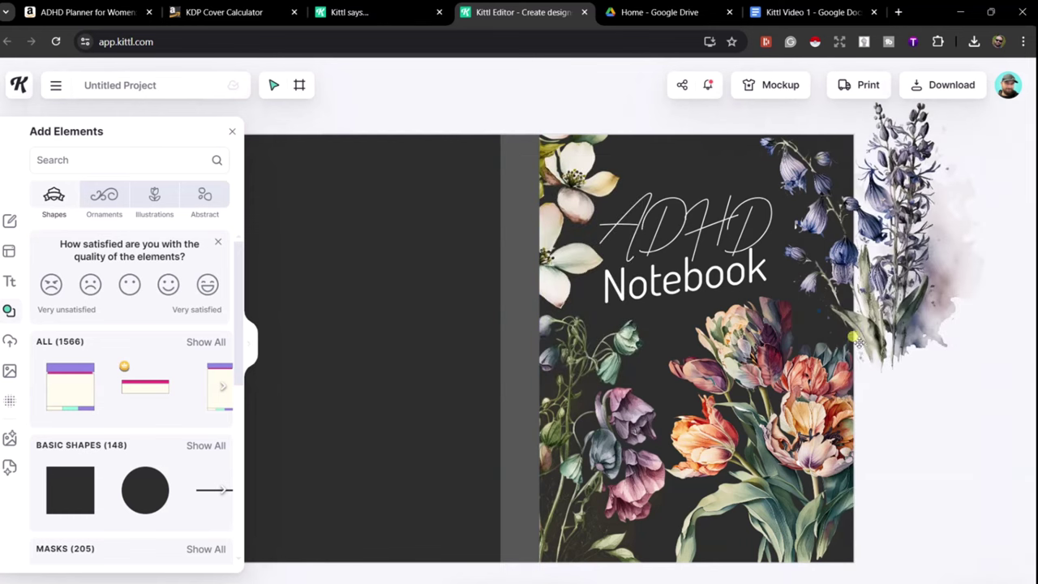
Step: Generate a 1:1 AI image in Advanced mode from the prompt "fantasy dragon perched upon a mountain"
scroll(922, 438, "down", 3)
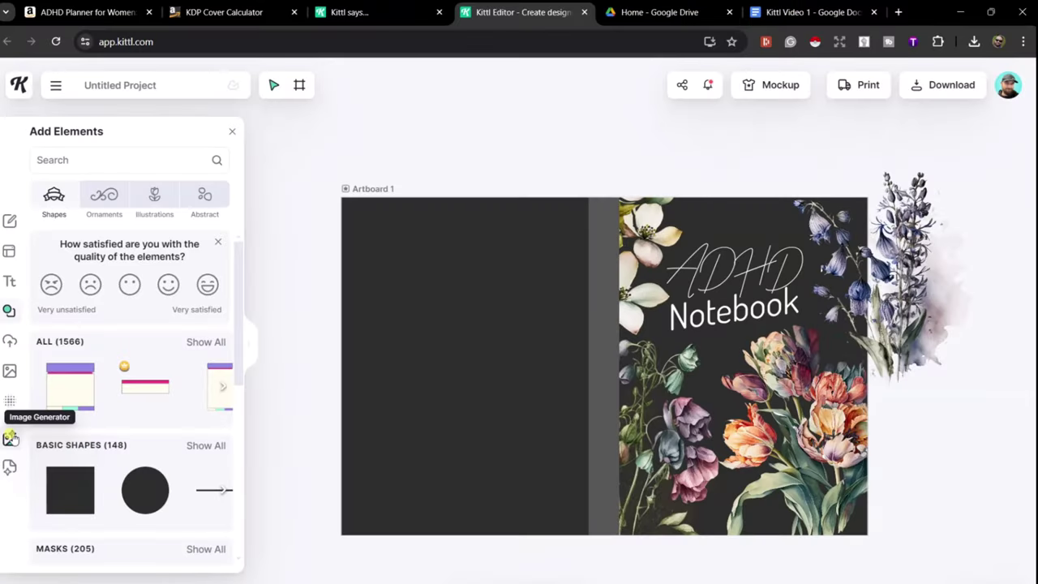
left_click(10, 436)
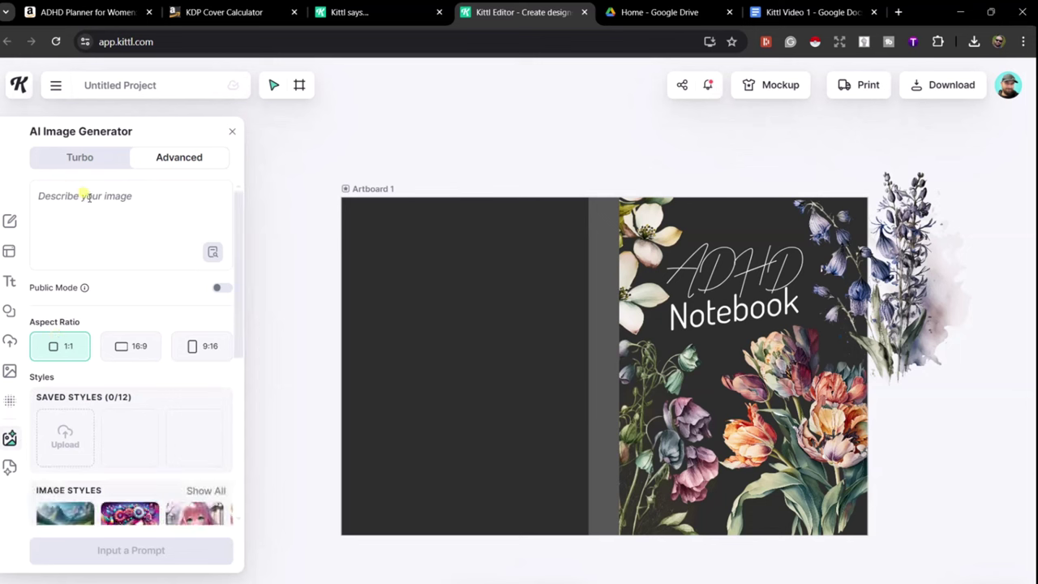
left_click(86, 196)
type("drag")
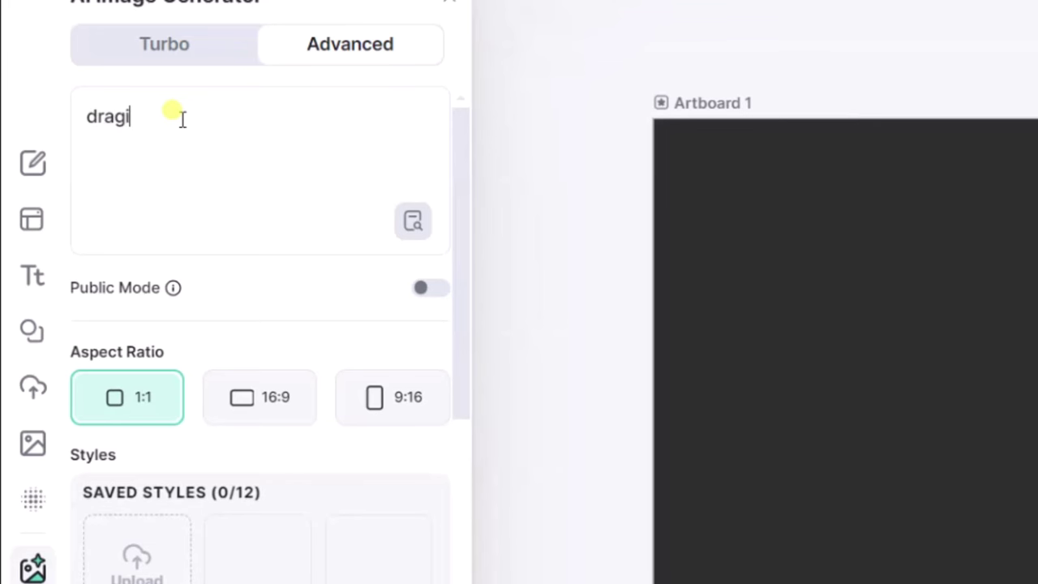
key("BackSpace")
key("BackSpace")
key("BackSpace")
key("BackSpace")
key("BackSpace")
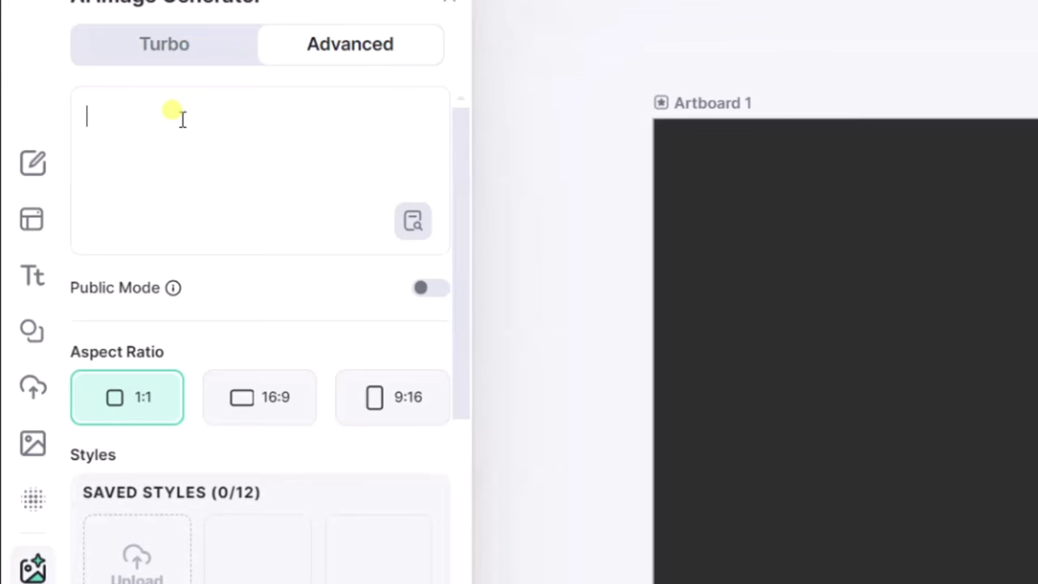
type("fantasy dra")
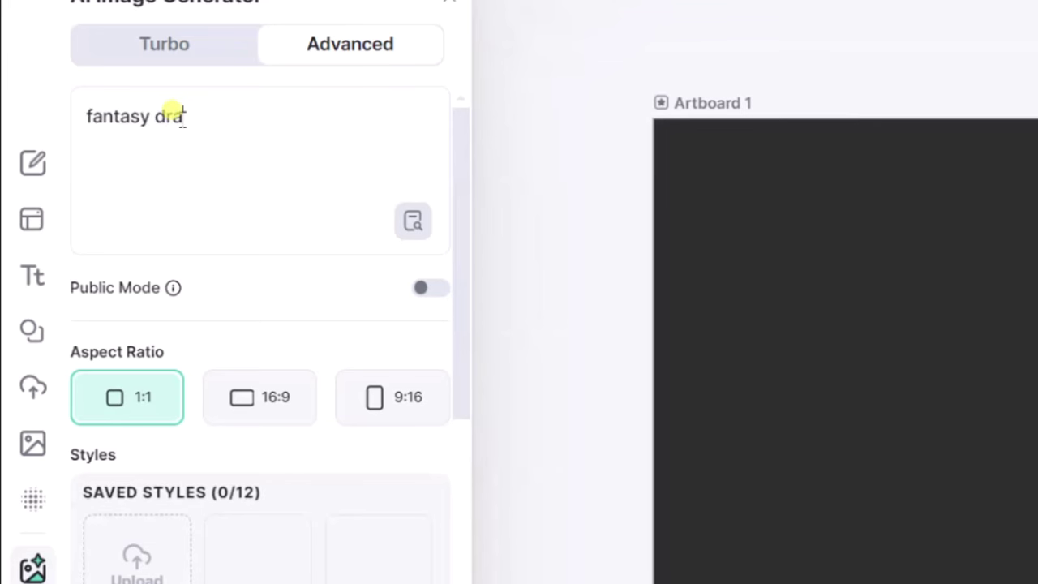
type("gon sat")
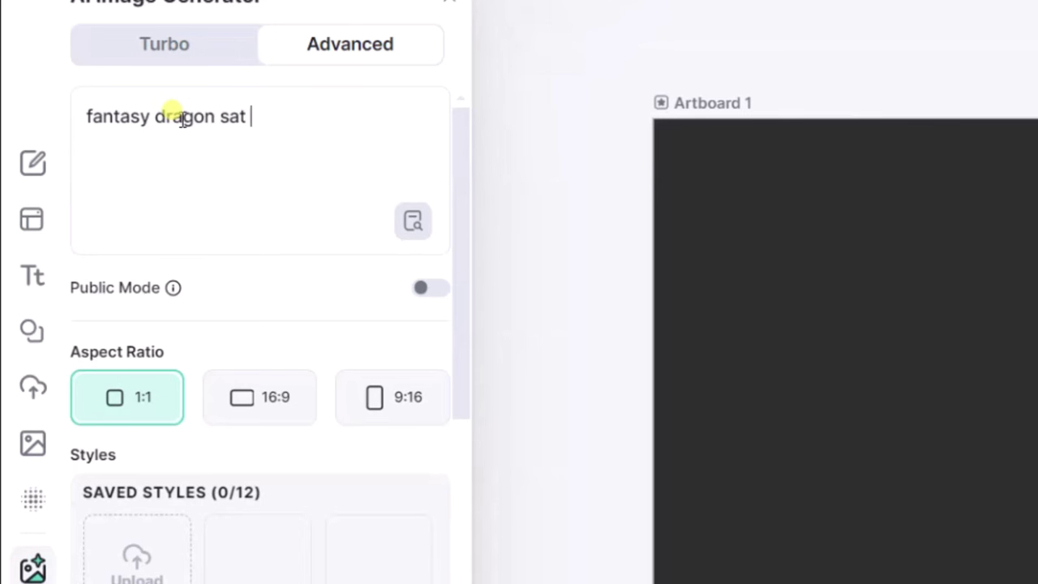
key("BackSpace")
key("BackSpace")
key("BackSpace")
key("BackSpace")
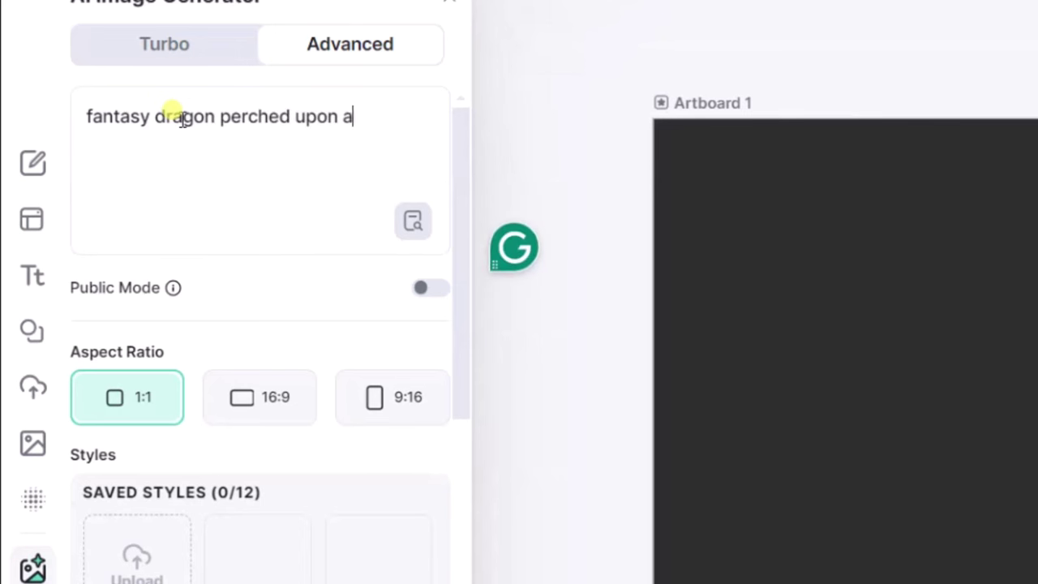
type("tain")
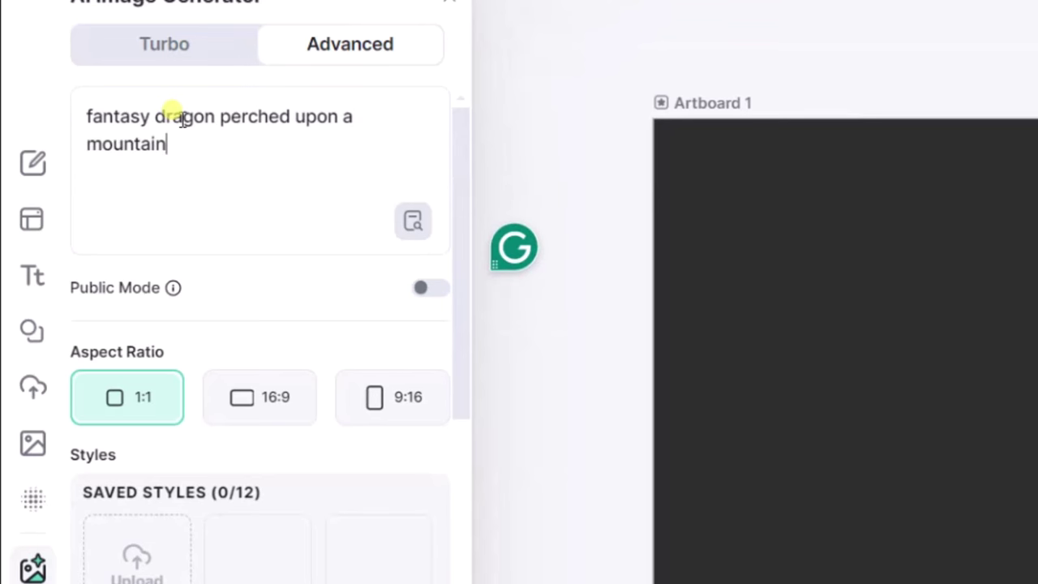
key("Return")
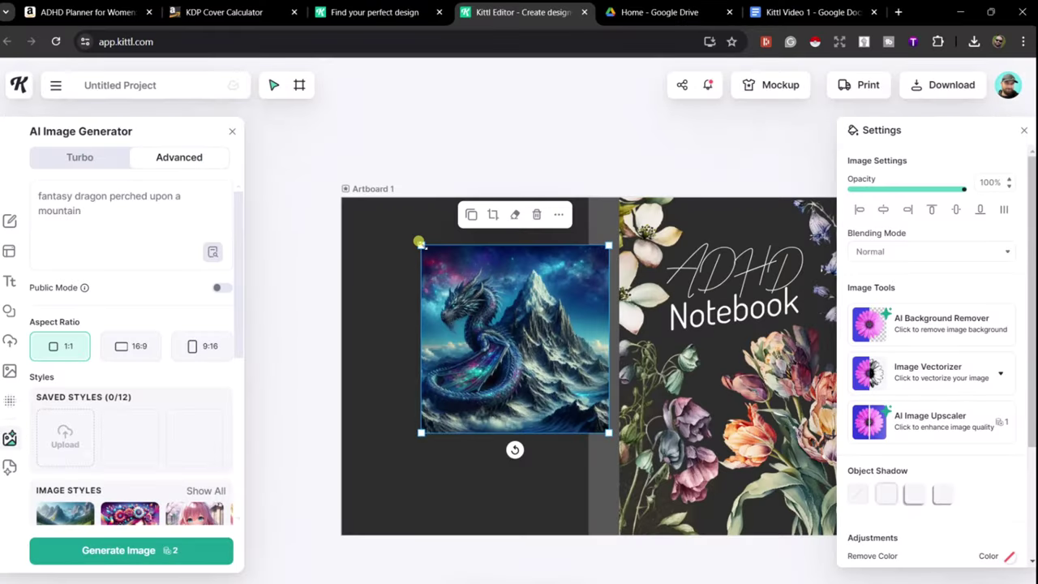
Step: Enlarge the dragon image to the artboard's full height and align it with the back cover's outer edge
left_click_drag(418, 243, 319, 191)
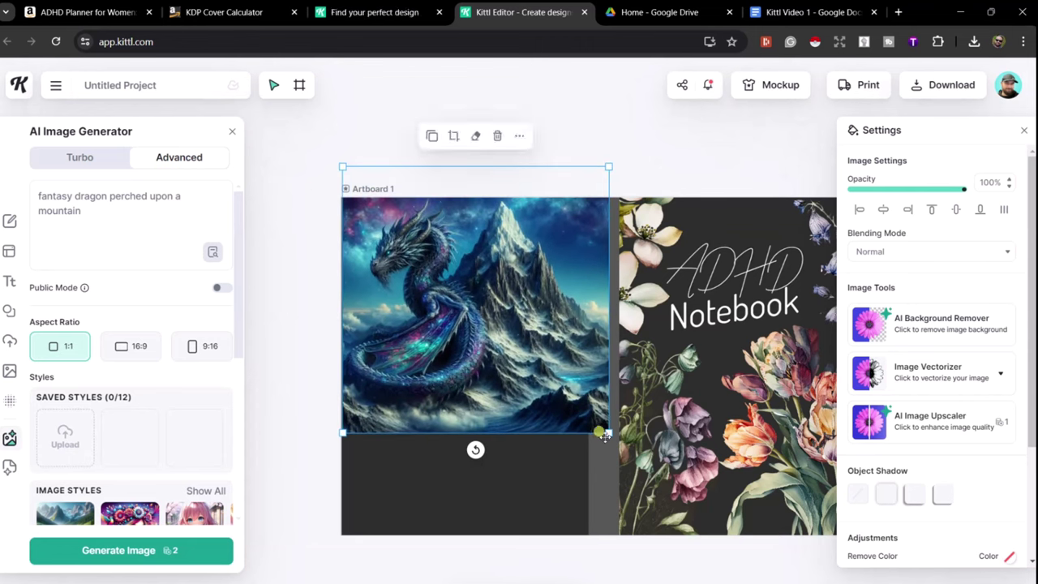
left_click_drag(607, 431, 694, 579)
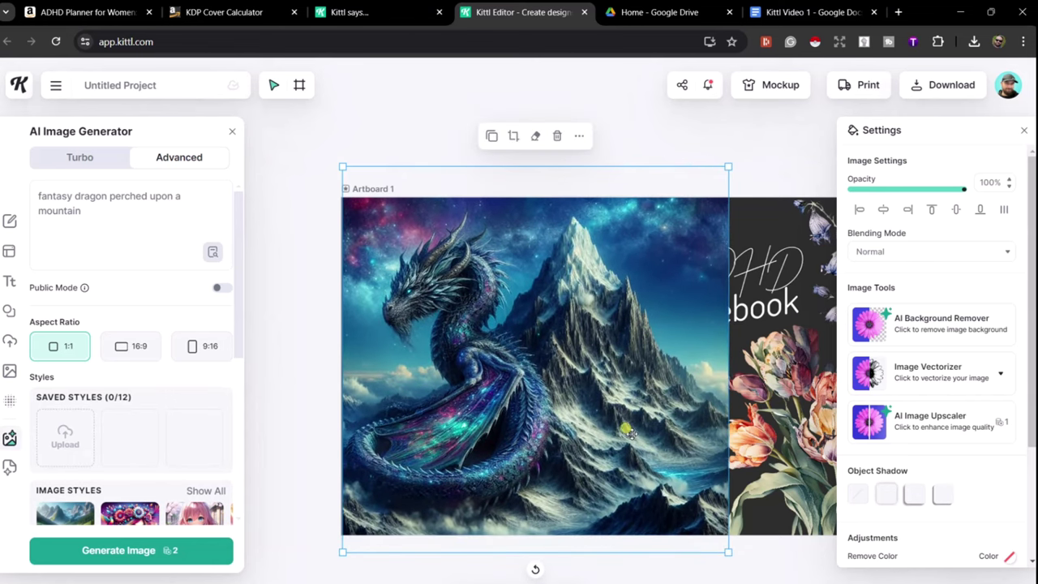
left_click_drag(630, 435, 603, 438)
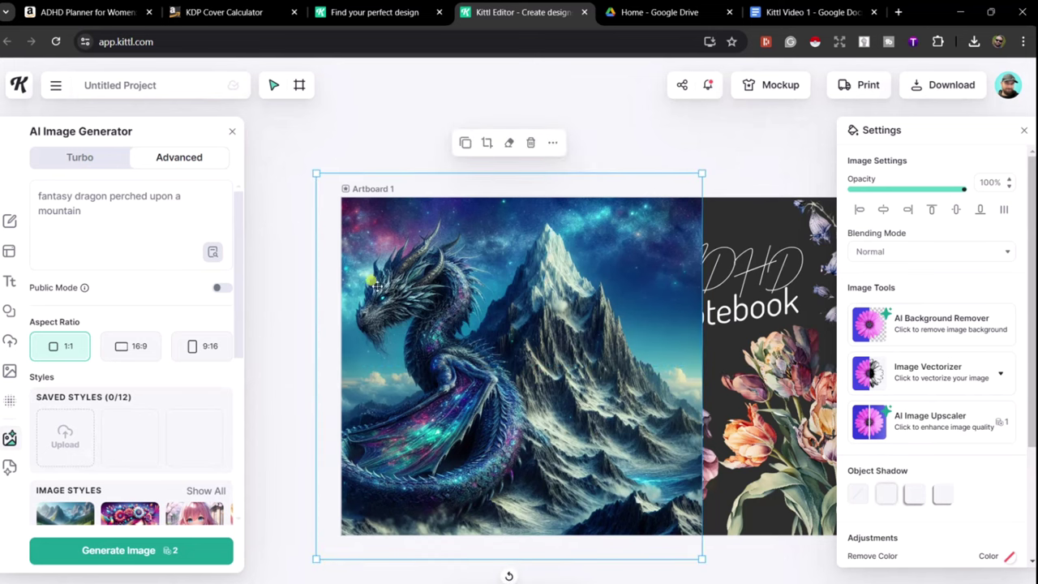
left_click_drag(471, 402, 496, 406)
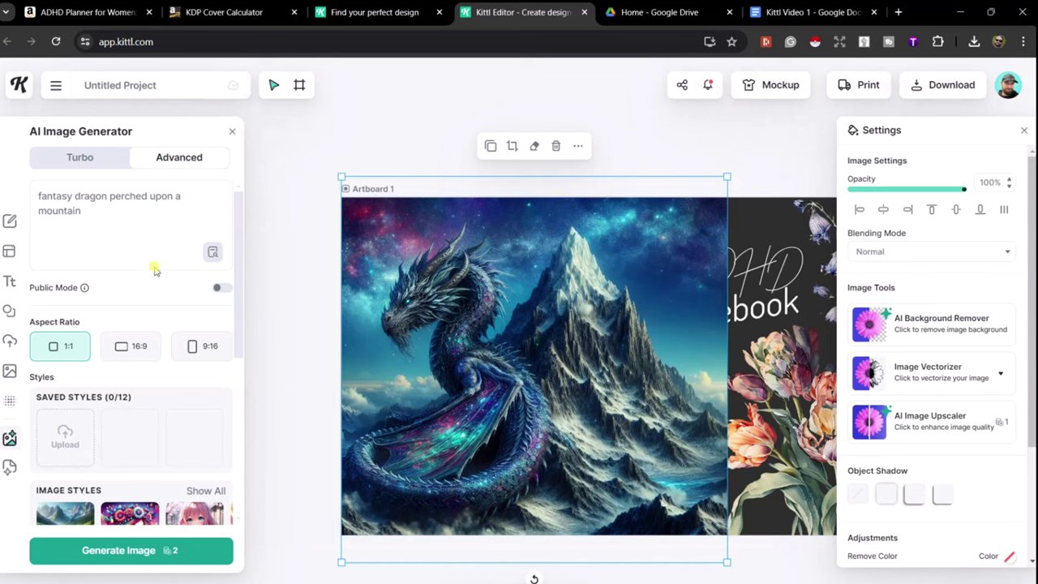
Step: Add the decorated "Golden Times" text design and place it over the mountain peak in the dragon image
left_click(14, 285)
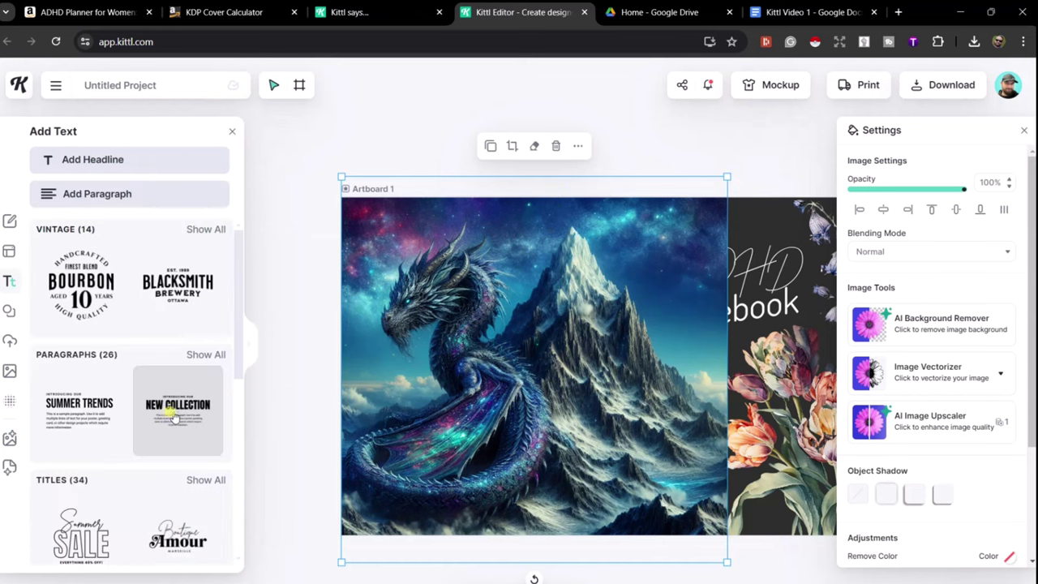
scroll(227, 343, "down", 1)
scroll(219, 349, "down", 2)
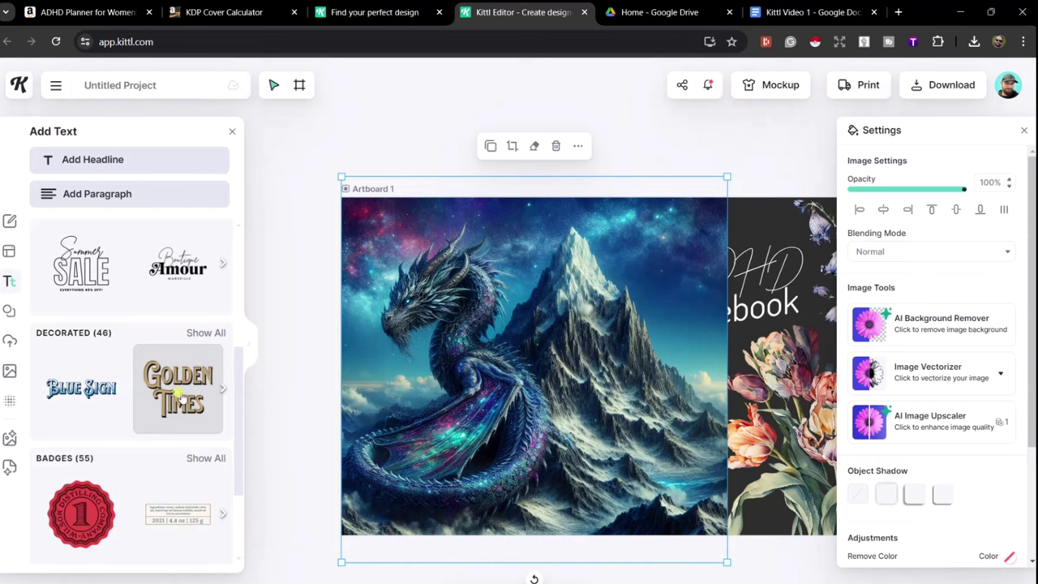
left_click(178, 393)
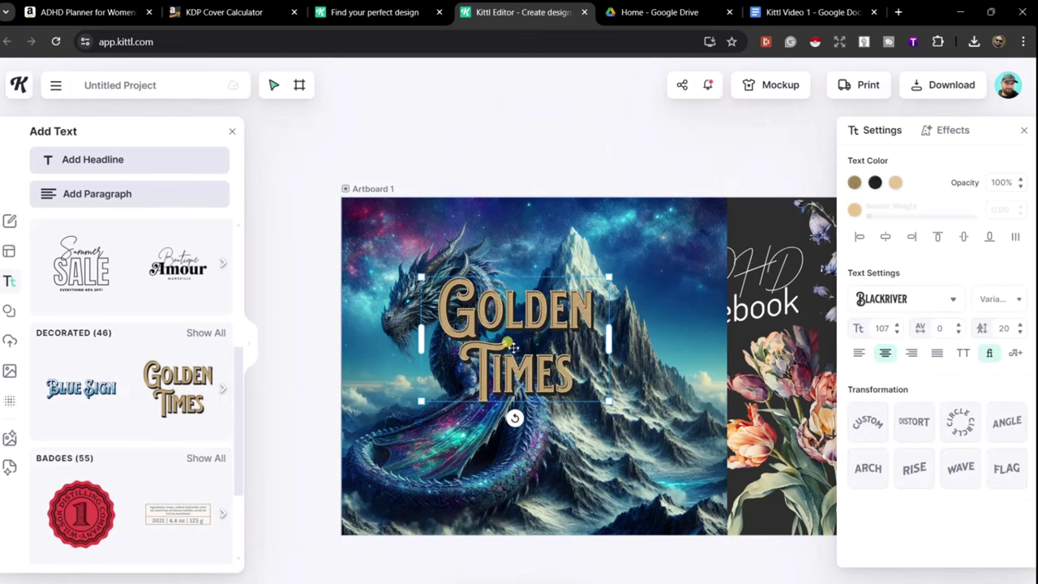
left_click_drag(513, 347, 545, 260)
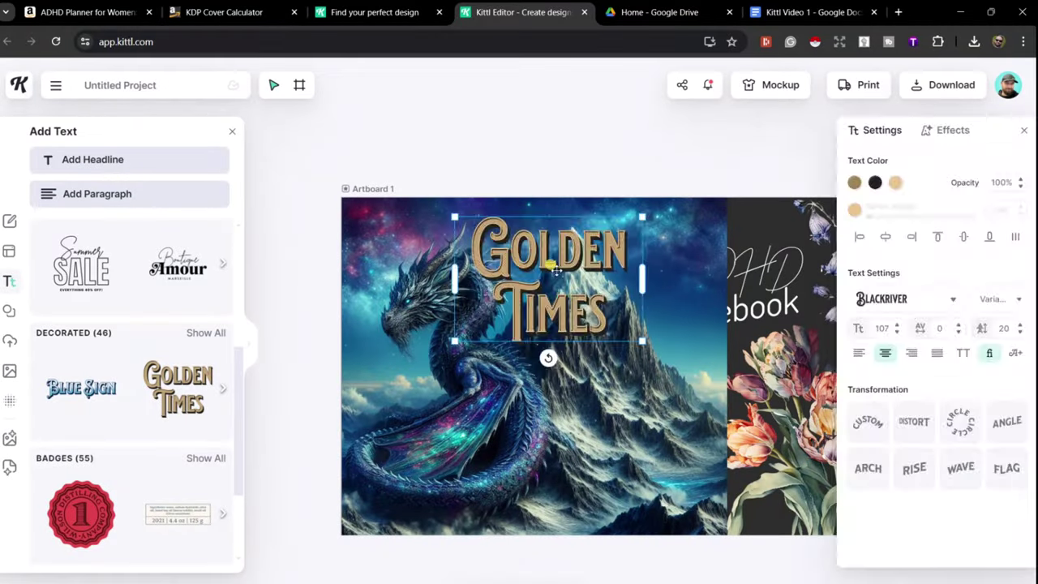
Step: Delete the "Golden Times" text and the dragon image from the artboard
key("Delete")
left_click(528, 280)
key("Delete")
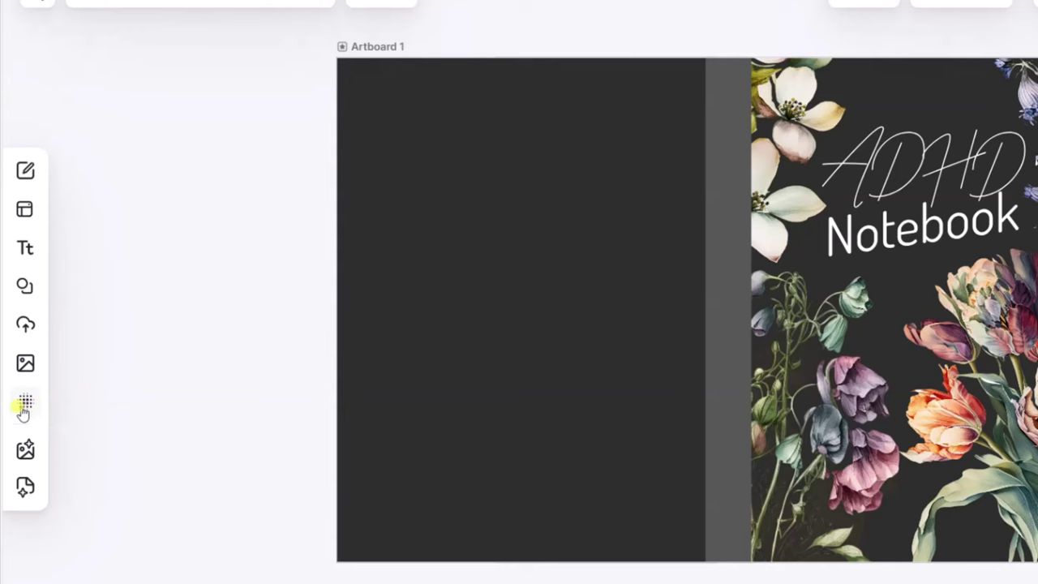
Step: Apply the gray woven cloth texture from the Fabric Textures collection to the artboard
mouse_move(34, 408)
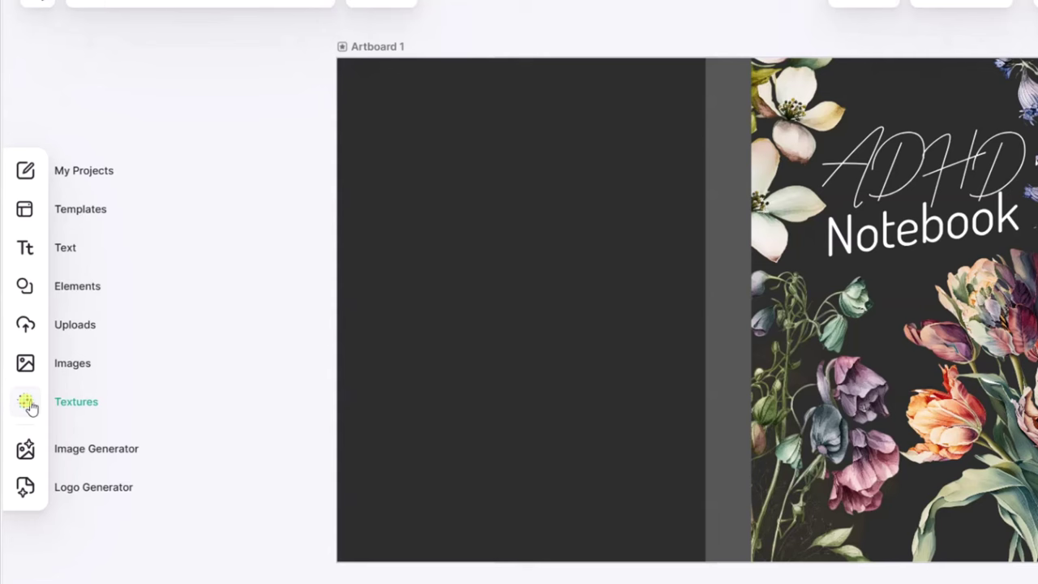
left_click(27, 403)
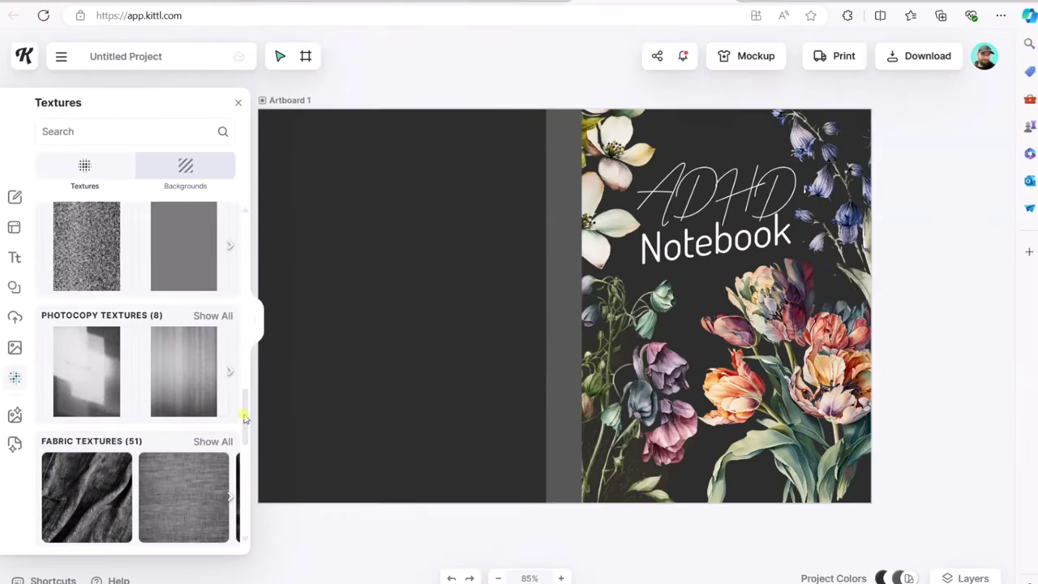
scroll(245, 421, "down", 3)
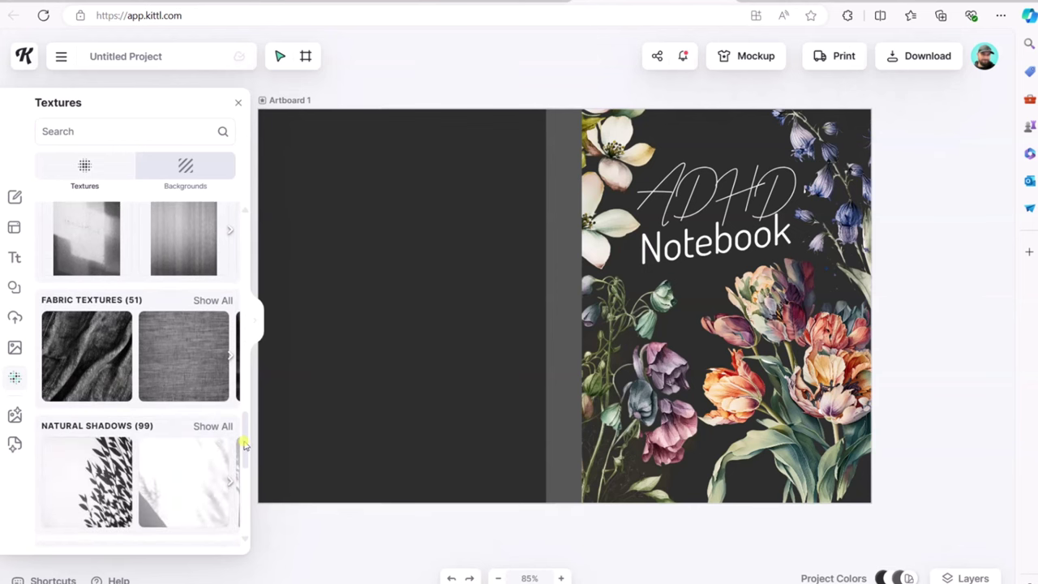
left_click(227, 368)
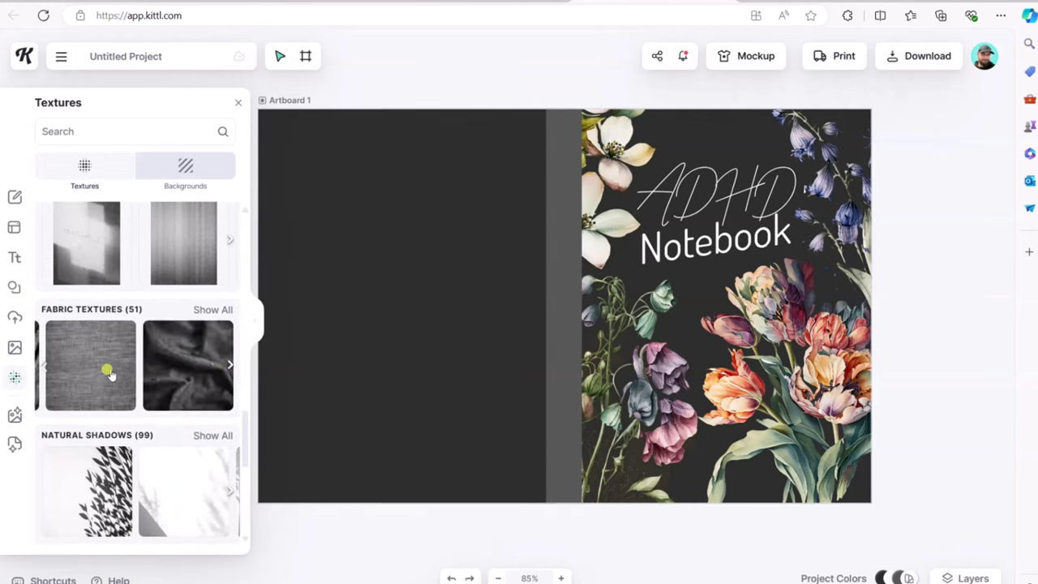
left_click(104, 373)
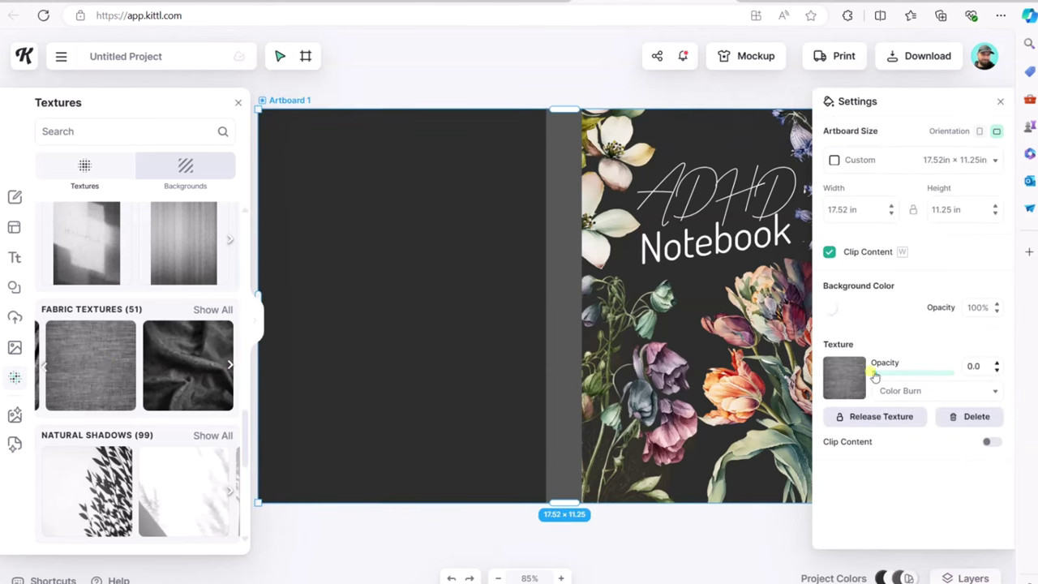
Step: Set the opacity of the artboard's fabric texture to about 43.9 and deselect the artboard
mouse_move(908, 376)
left_mouse_down()
mouse_move(922, 380)
mouse_move(909, 381)
left_mouse_up()
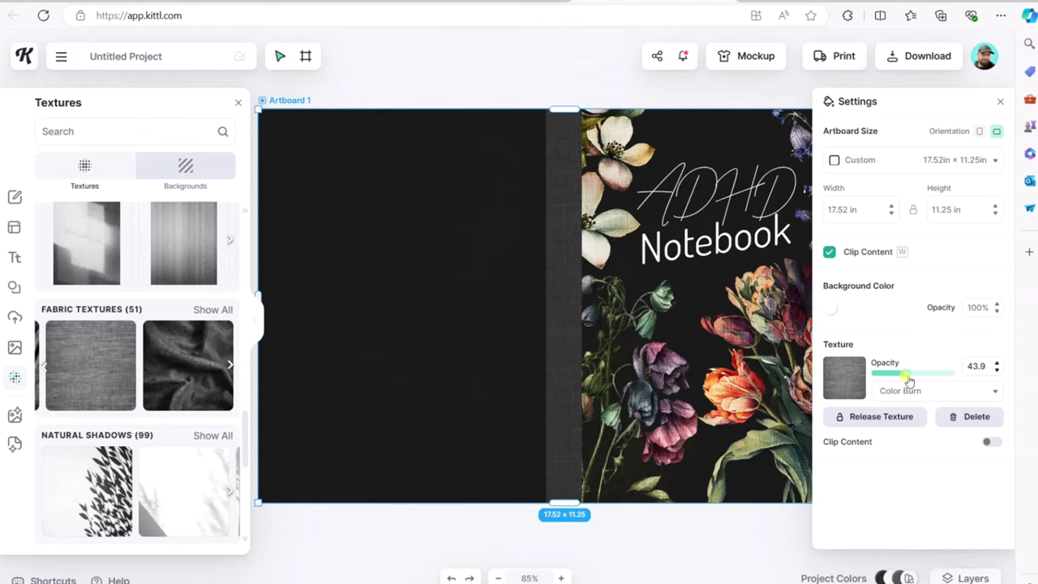
key("Escape")
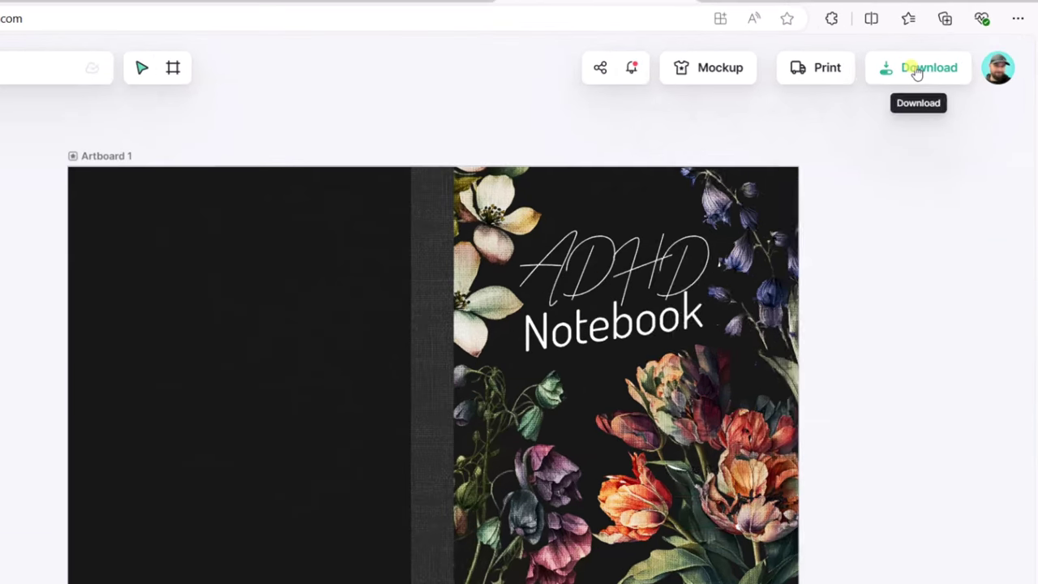
Step: Download Artboard 1 as a PDF file at 17.52 × 11.25 in and 300 DPI
left_click(920, 57)
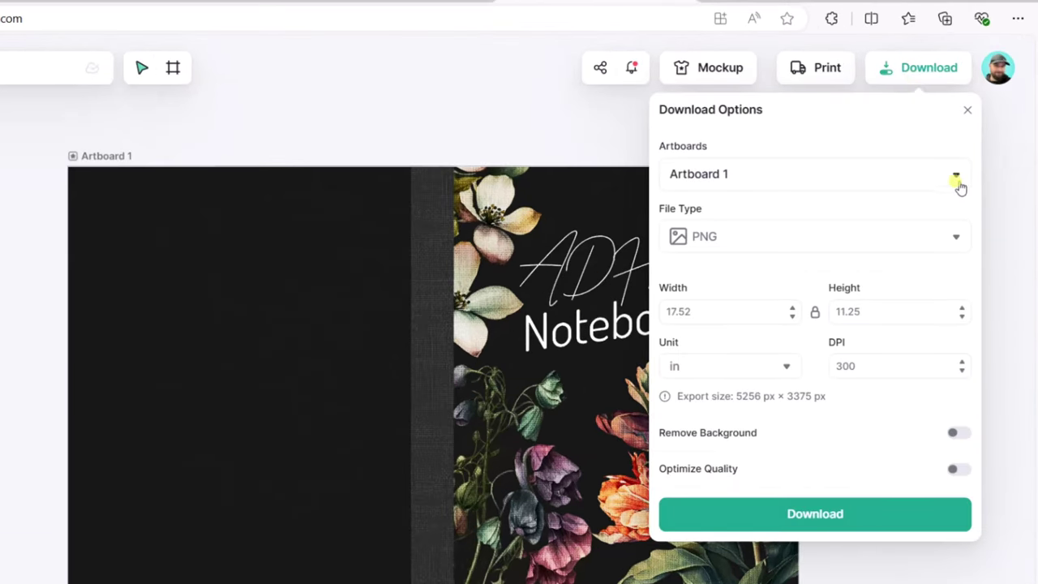
left_click(946, 240)
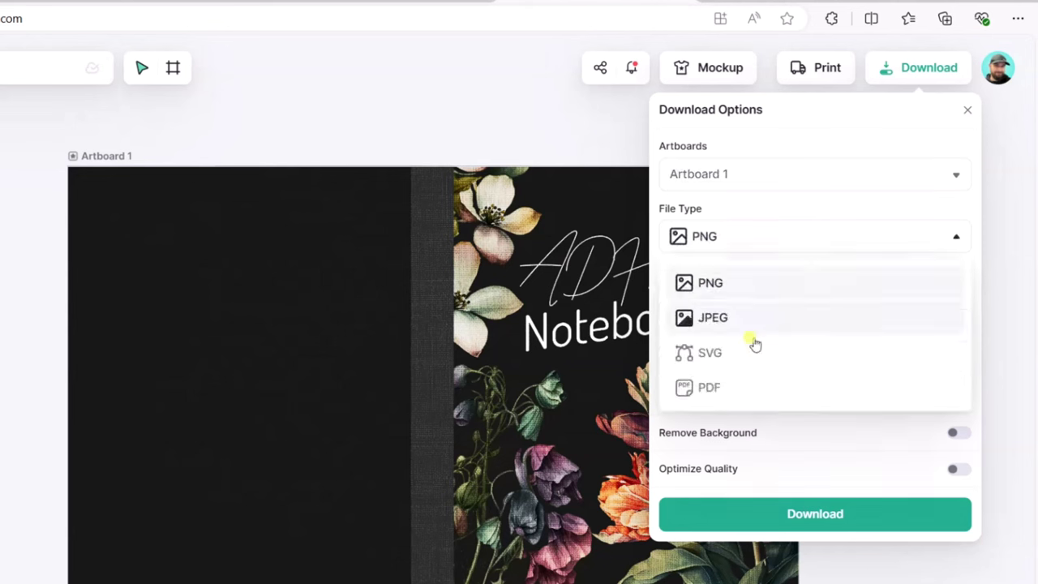
left_click(709, 383)
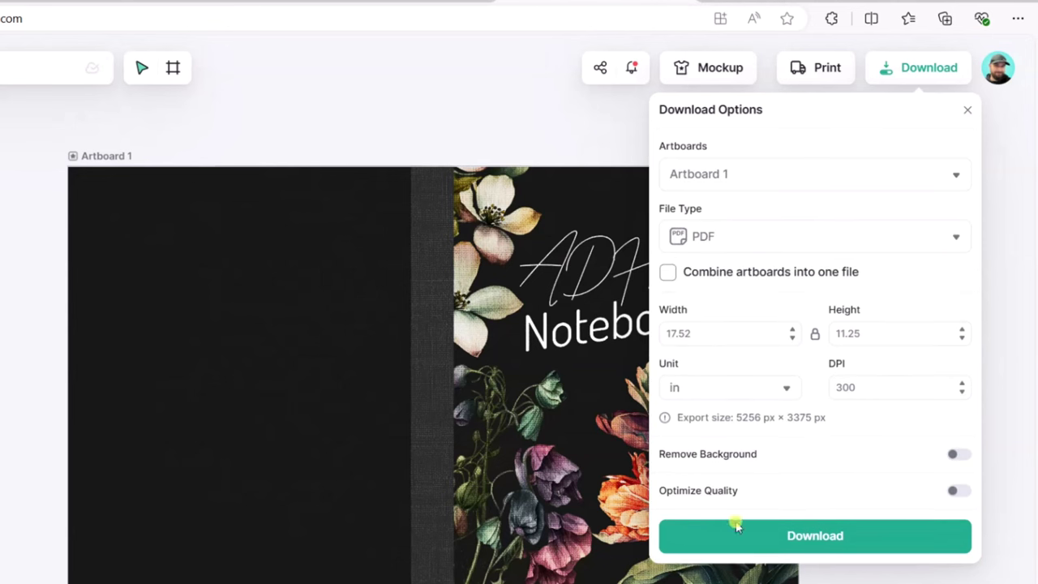
left_click(815, 537)
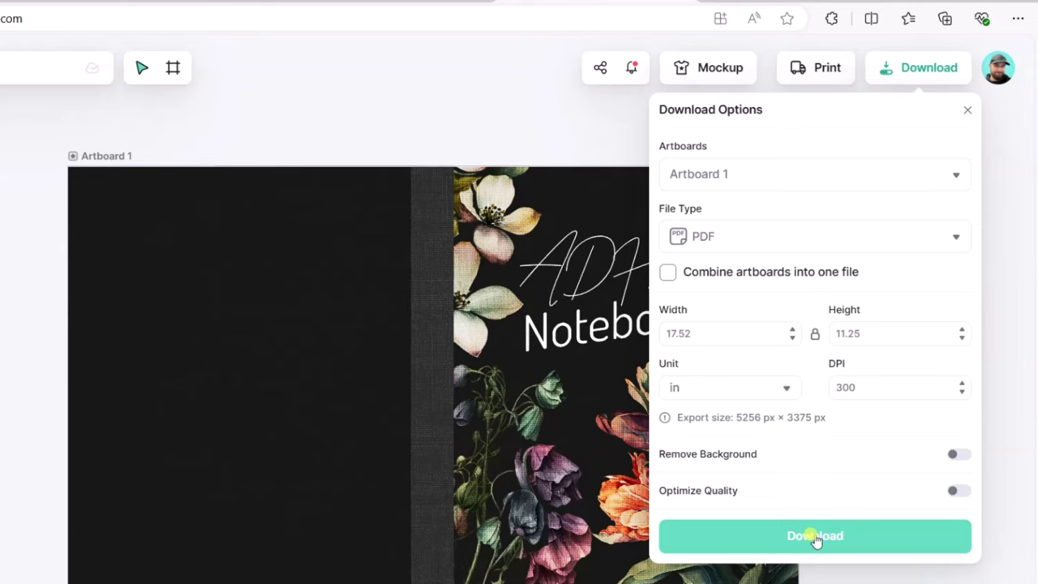